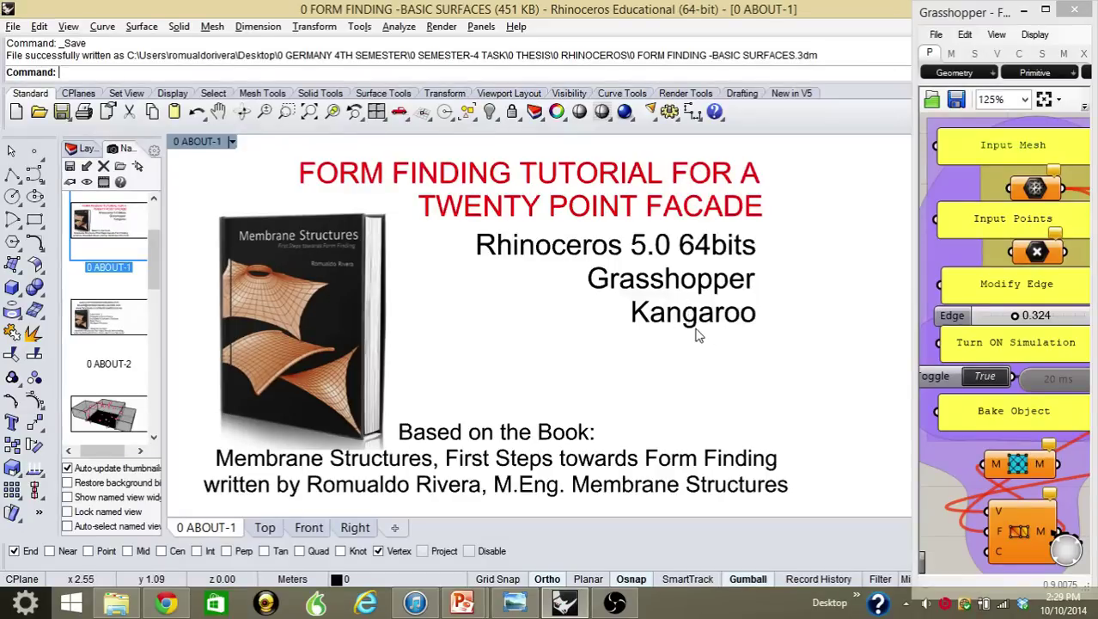
Restore the saved building terrace view and inspect the terrace from several orbited and zoomed angles.
double_click(120, 410)
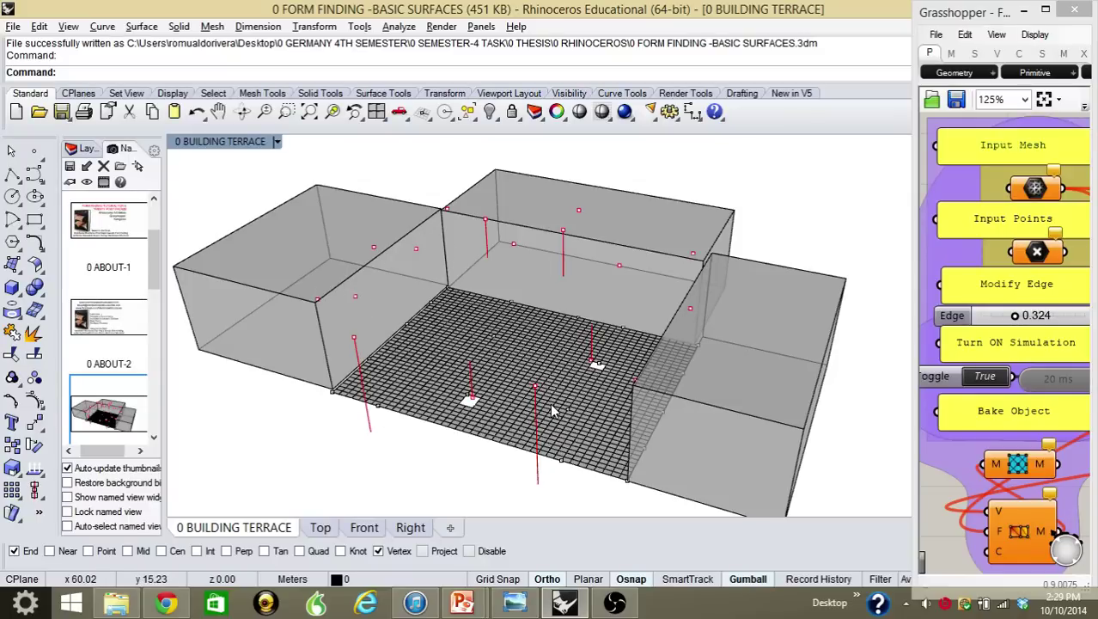
right_click_drag(584, 339, 702, 342)
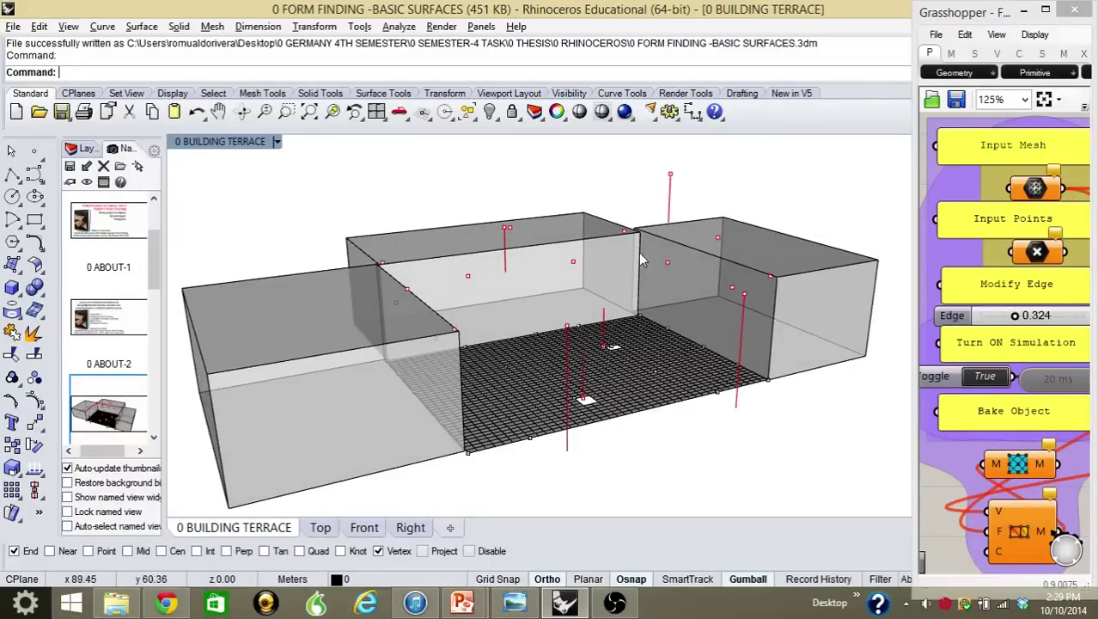
right_click_drag(639, 260, 607, 313)
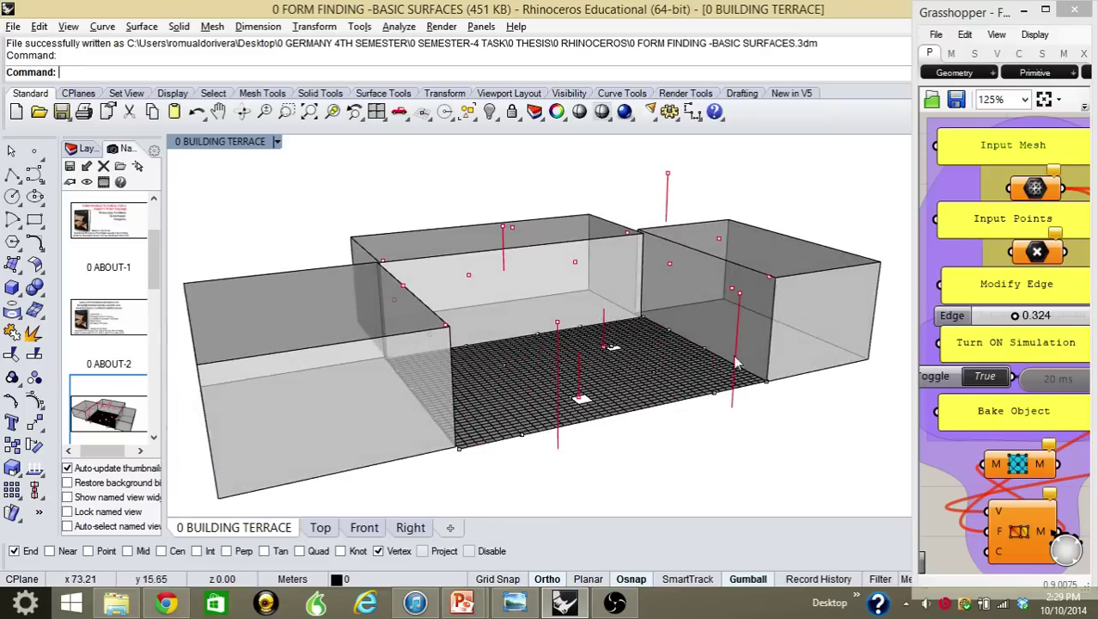
right_click_drag(675, 373, 612, 406)
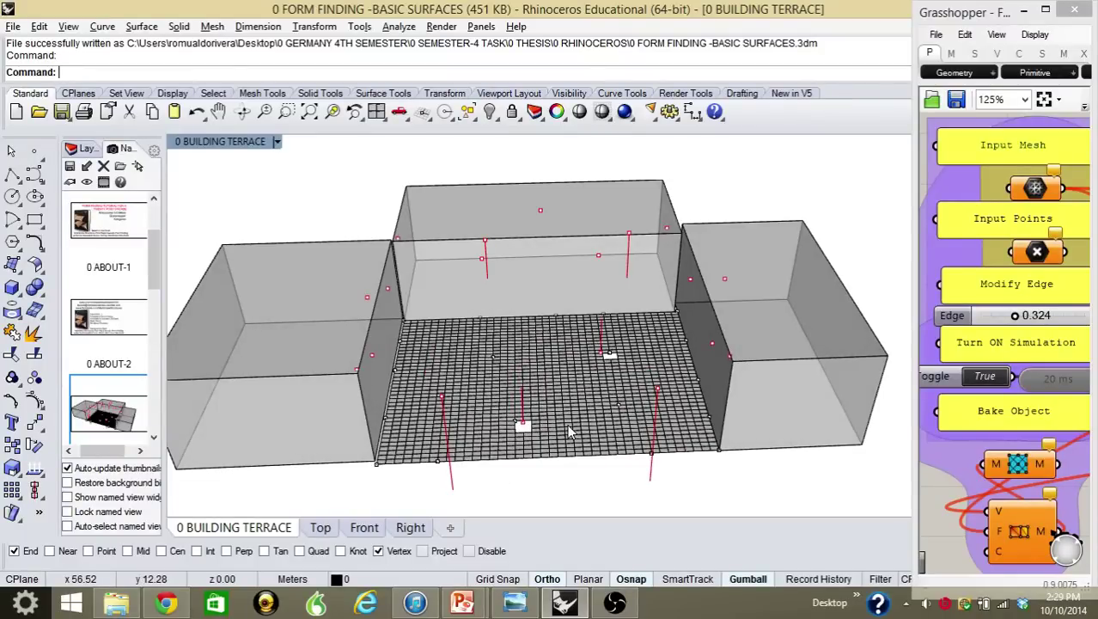
scroll(569, 431, "up", 5)
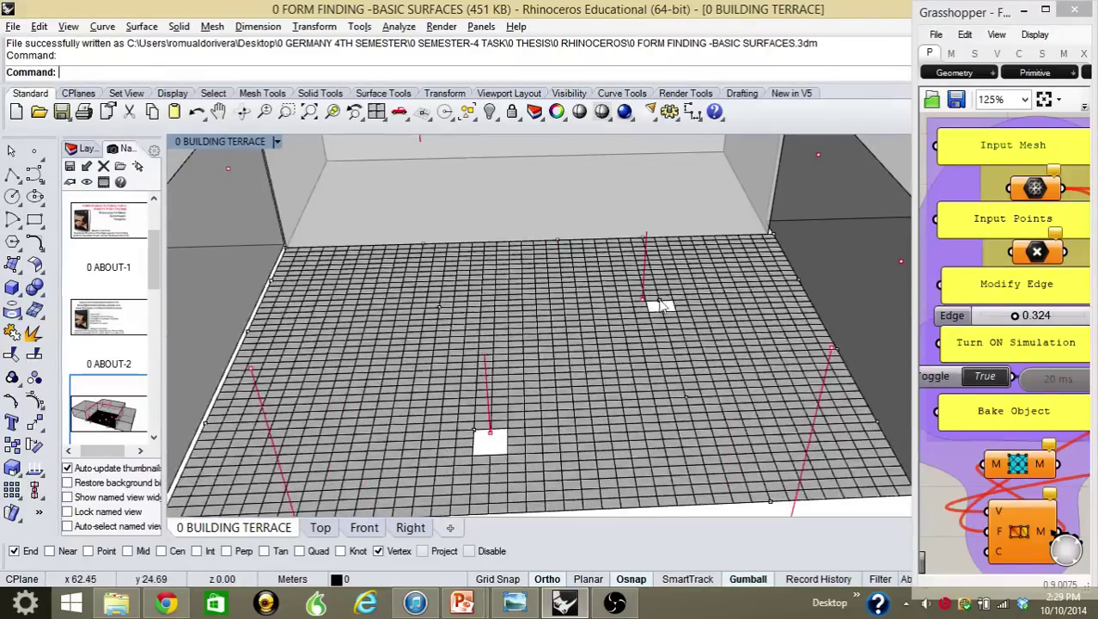
scroll(625, 340, "down", 5)
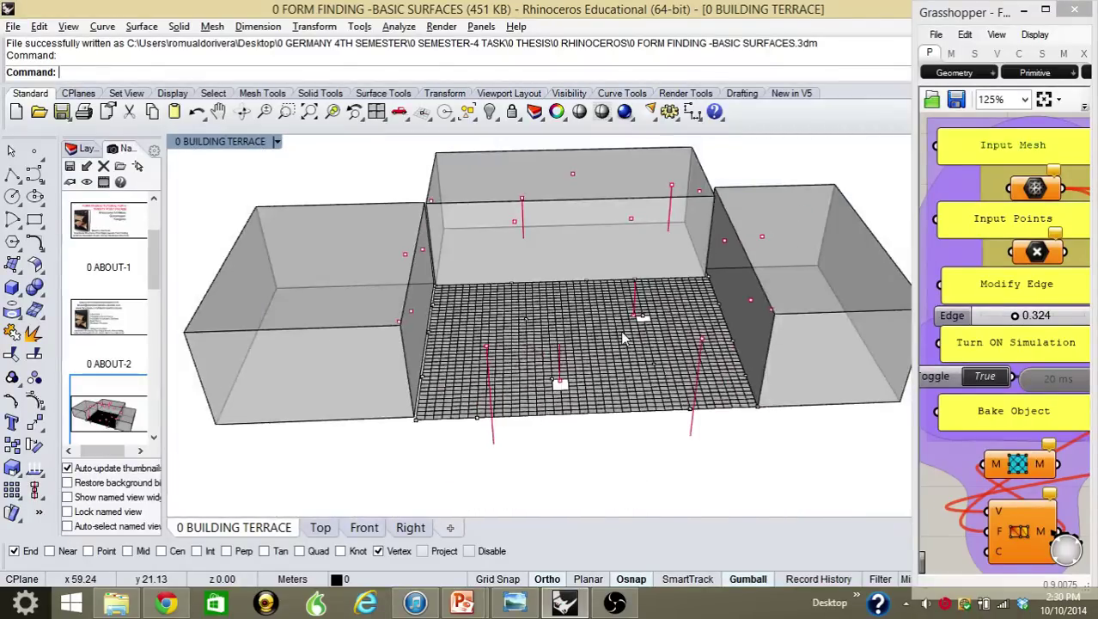
right_click_drag(624, 339, 528, 320)
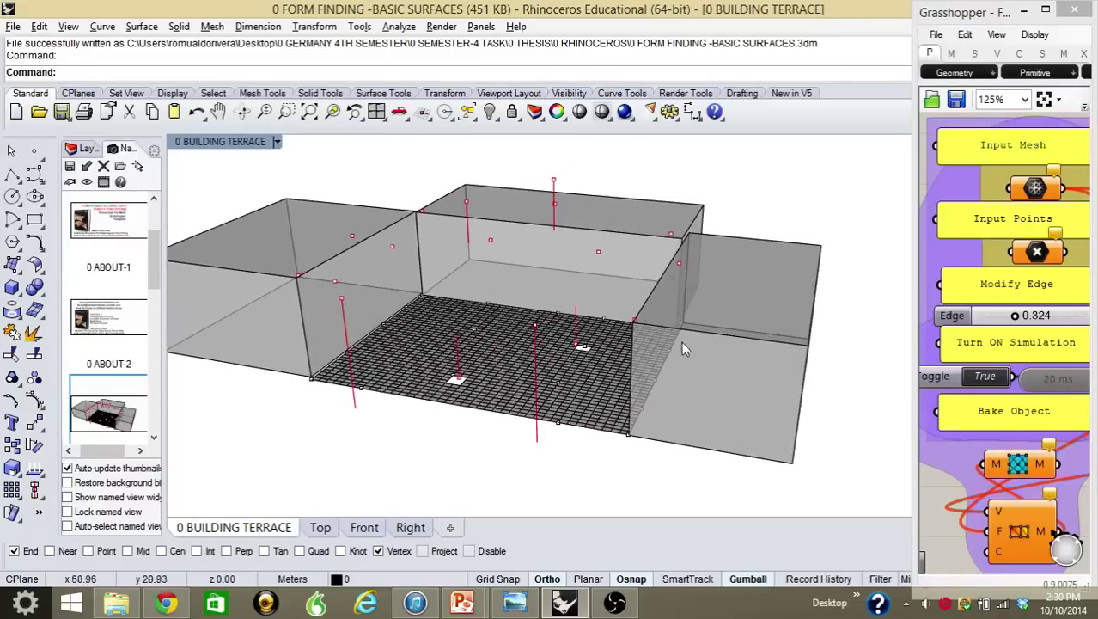
Set the Input Mesh parameter to the terrace grid mesh.
right_click(1034, 186)
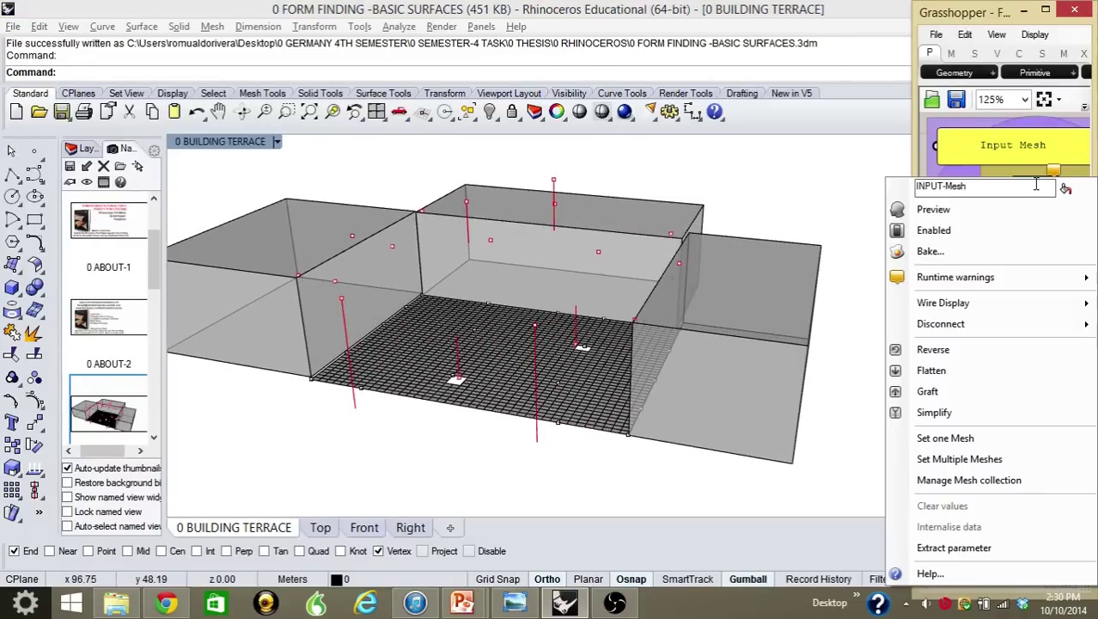
left_click(950, 437)
left_click(588, 391)
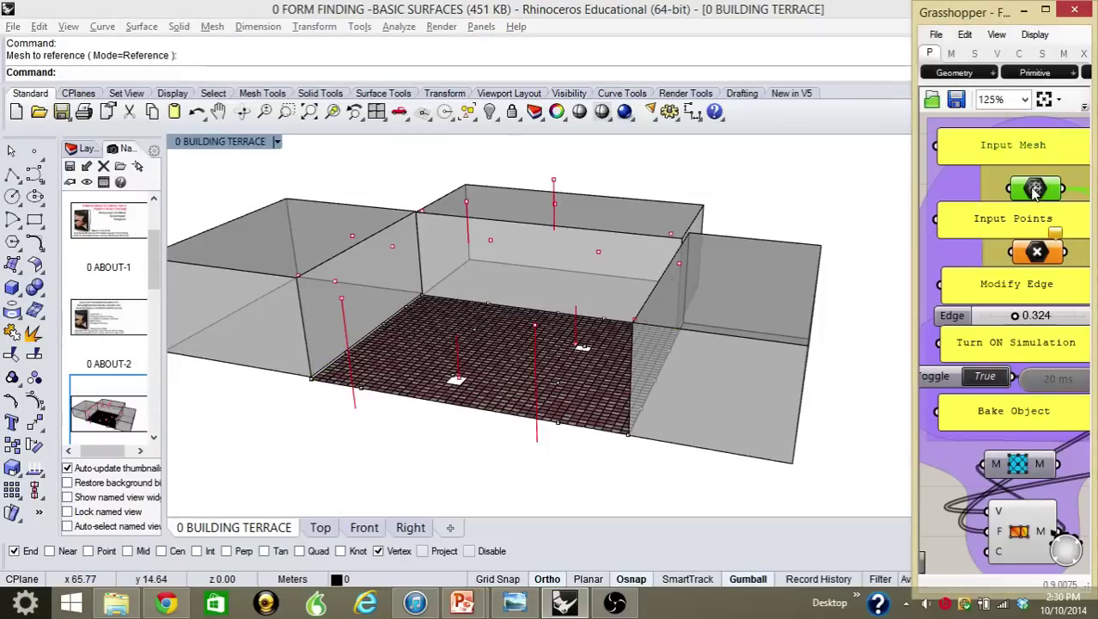
Reference all terrace anchor points as Input Points by window selection, then enable the 20 ms timer.
right_click(1046, 254)
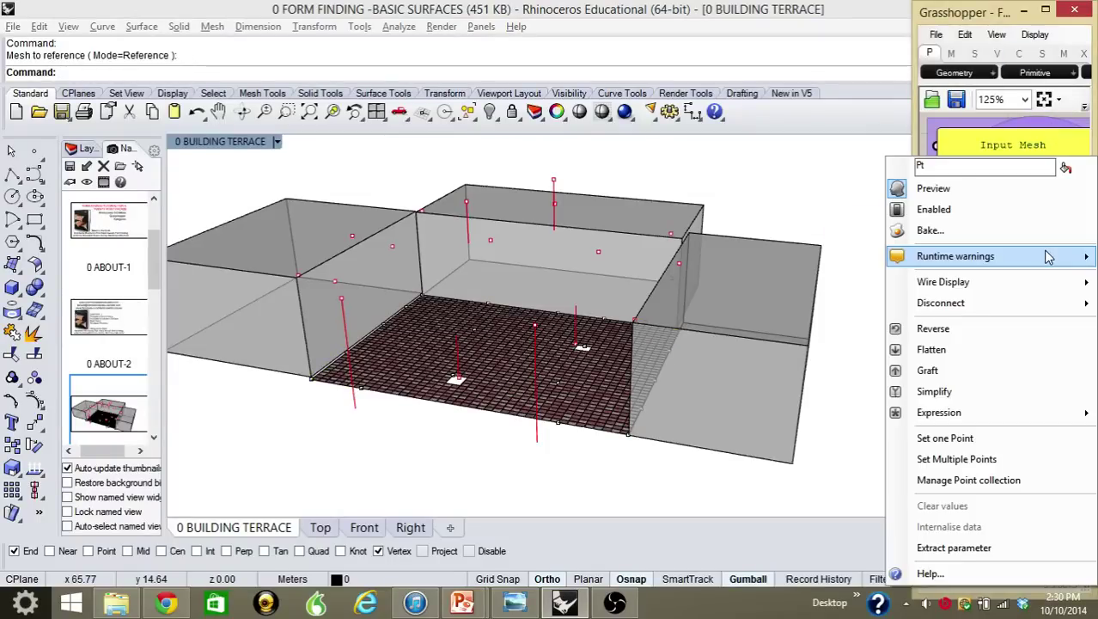
left_click(953, 458)
left_click_drag(254, 282, 758, 477)
key("Return")
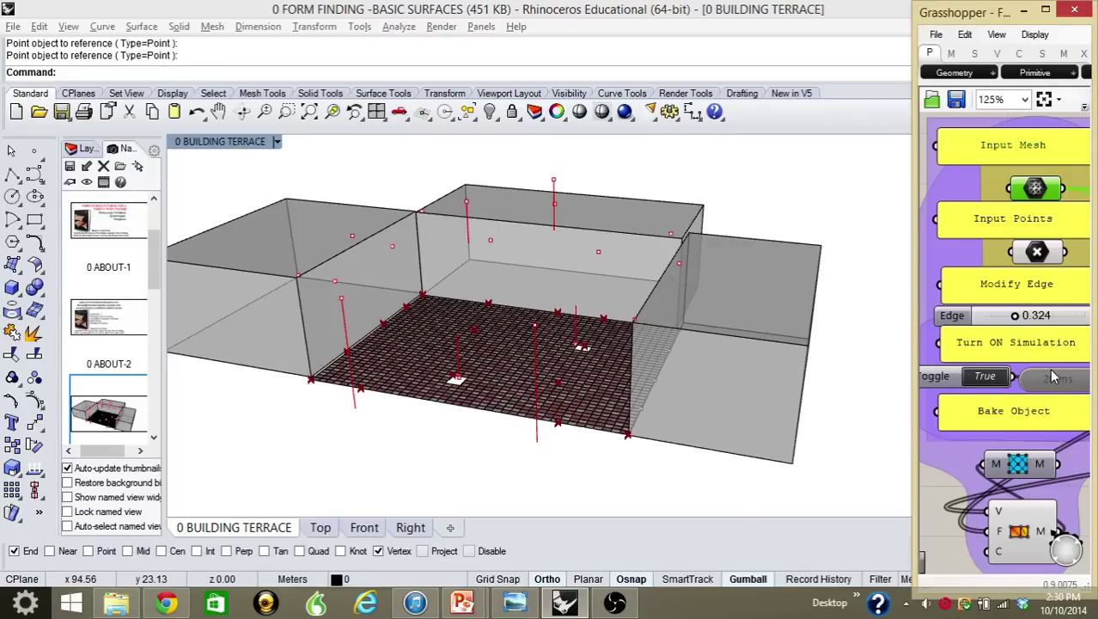
double_click(1064, 381)
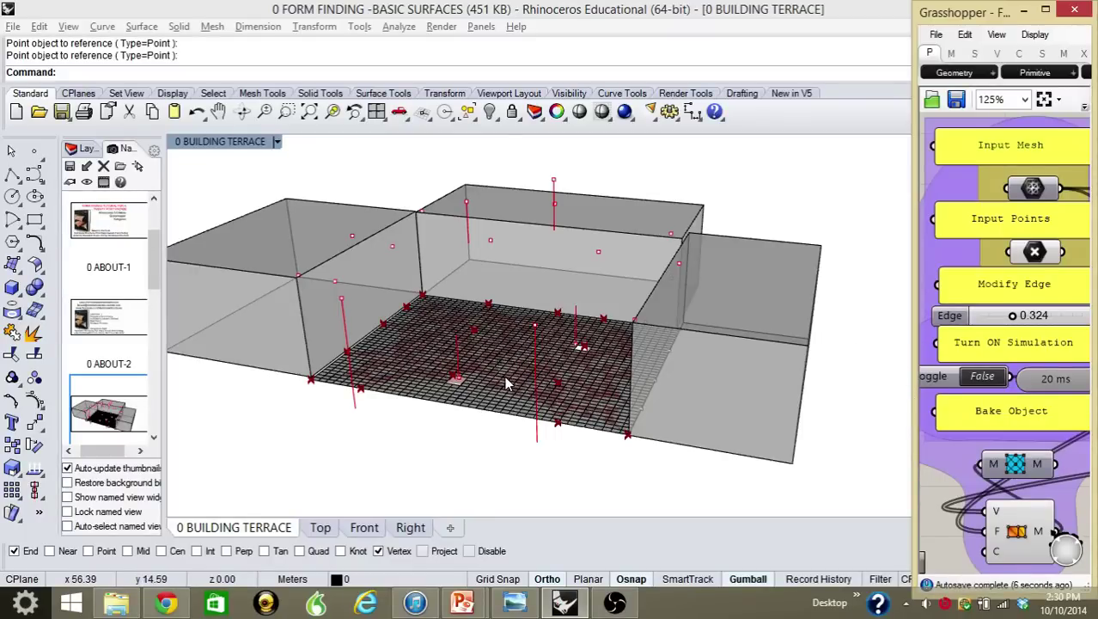
Check the Layers list, return to Named Views, zoom in on the pink membrane, and turn off End osnap.
left_click(86, 148)
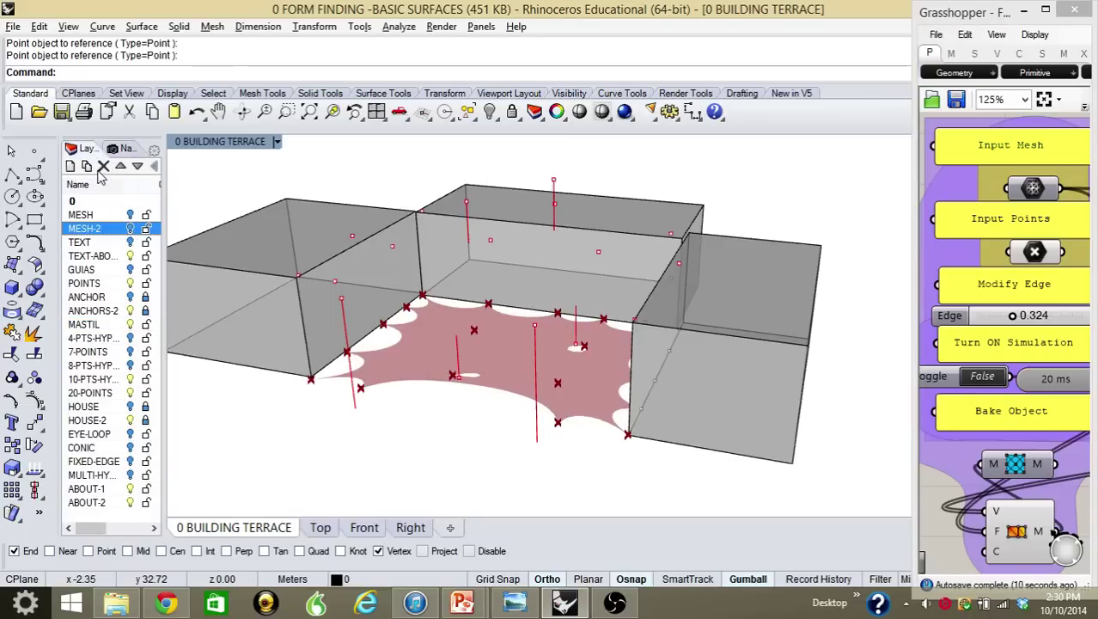
left_click(125, 148)
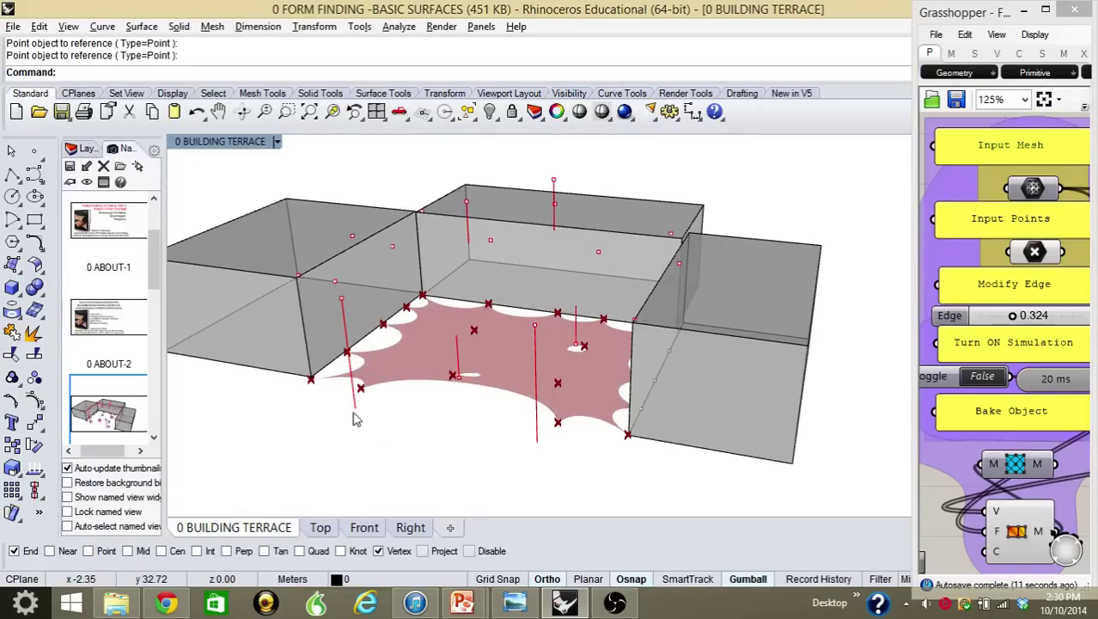
right_click_drag(481, 429, 442, 400)
scroll(407, 379, "up", 3)
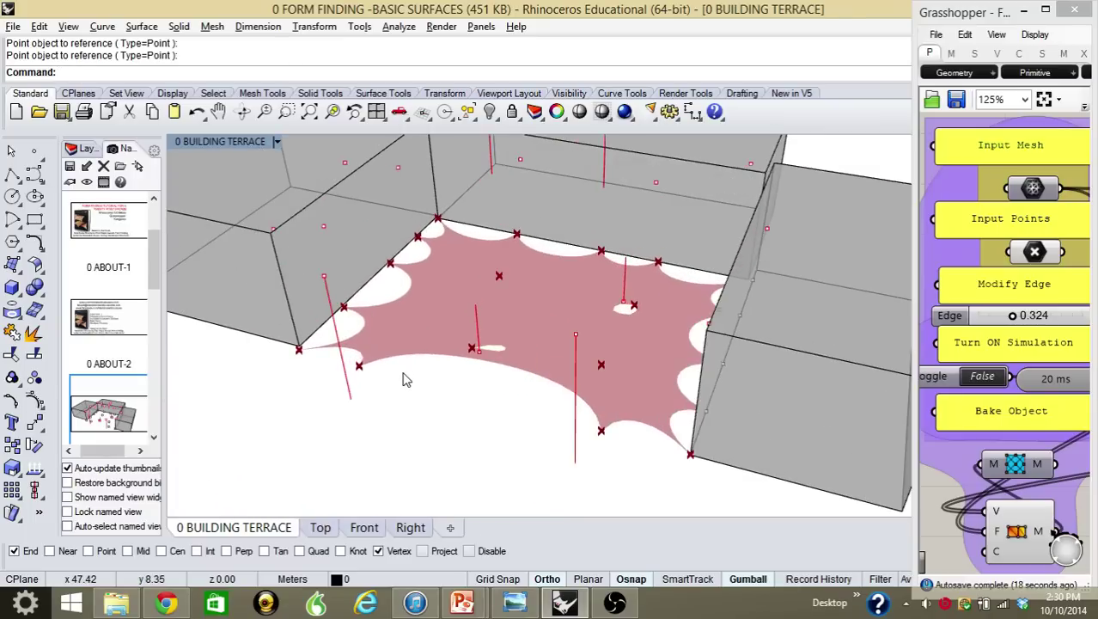
left_click(17, 551)
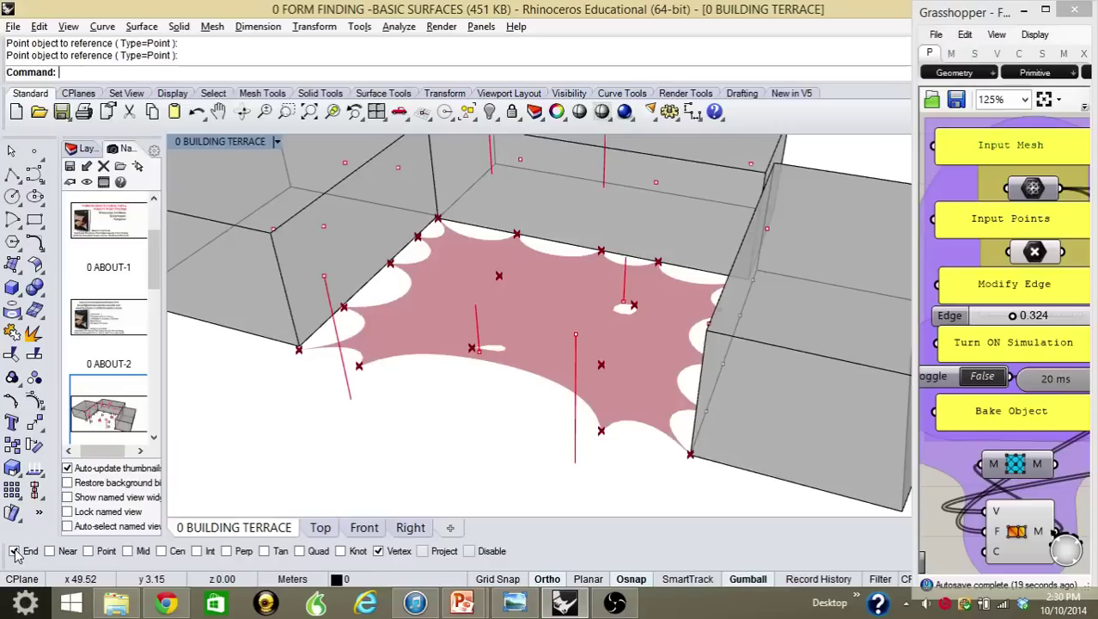
Turn off Vertex snapping and move the first membrane anchor point up to the left mast's top.
left_click(378, 552)
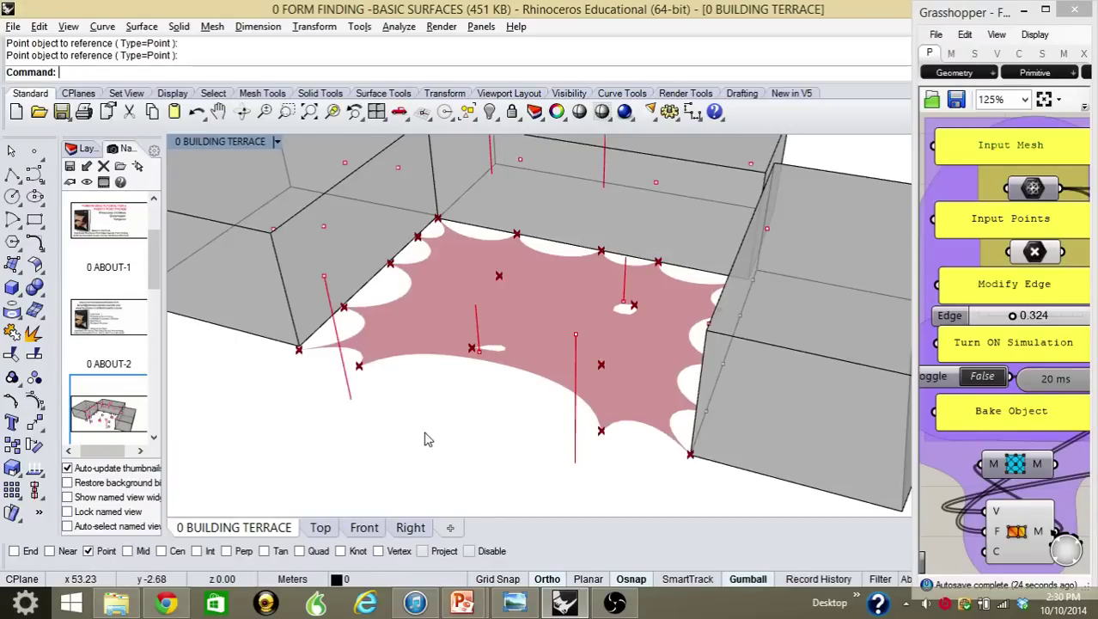
left_click(374, 379)
type("M")
key("Return")
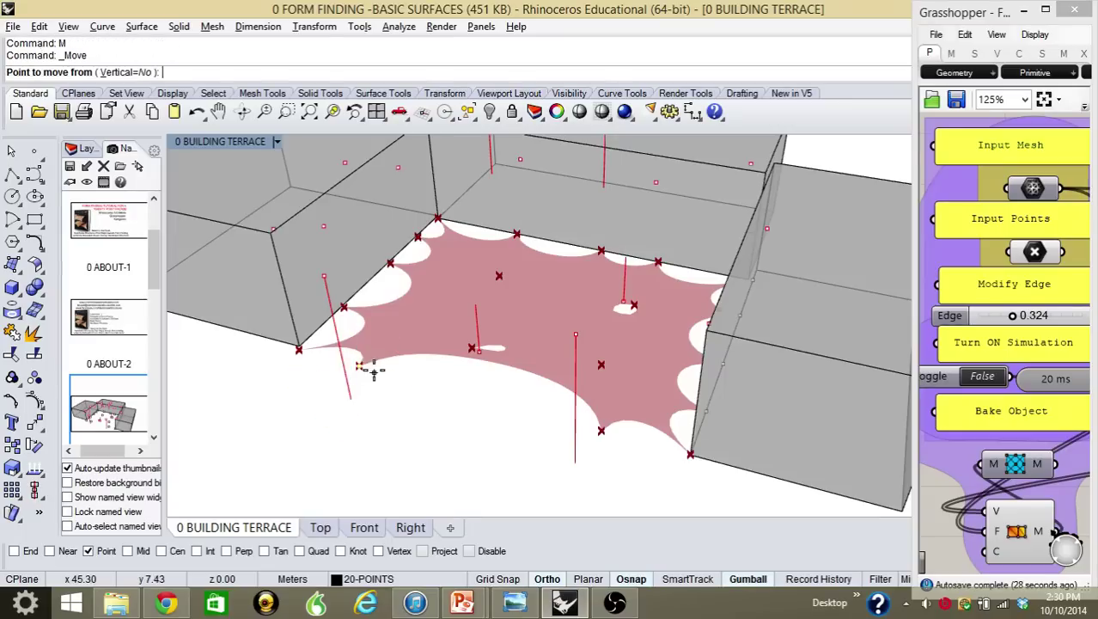
left_click(359, 366)
left_click(324, 277)
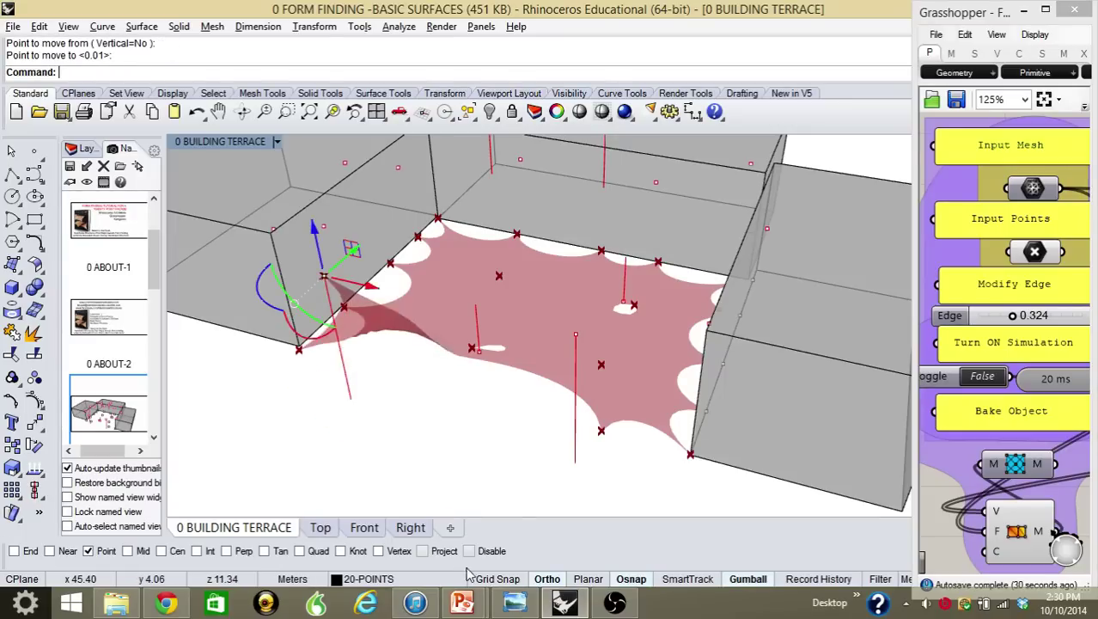
right_click_drag(470, 422, 363, 275)
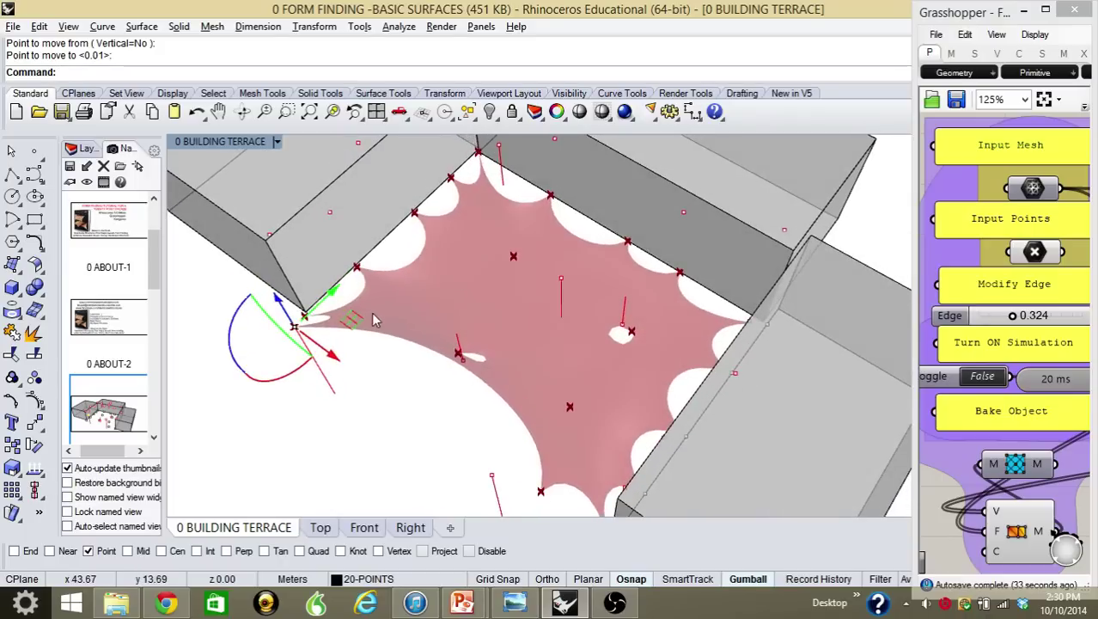
Lift the anchor point on the membrane's left edge onto the left building.
left_click(358, 267)
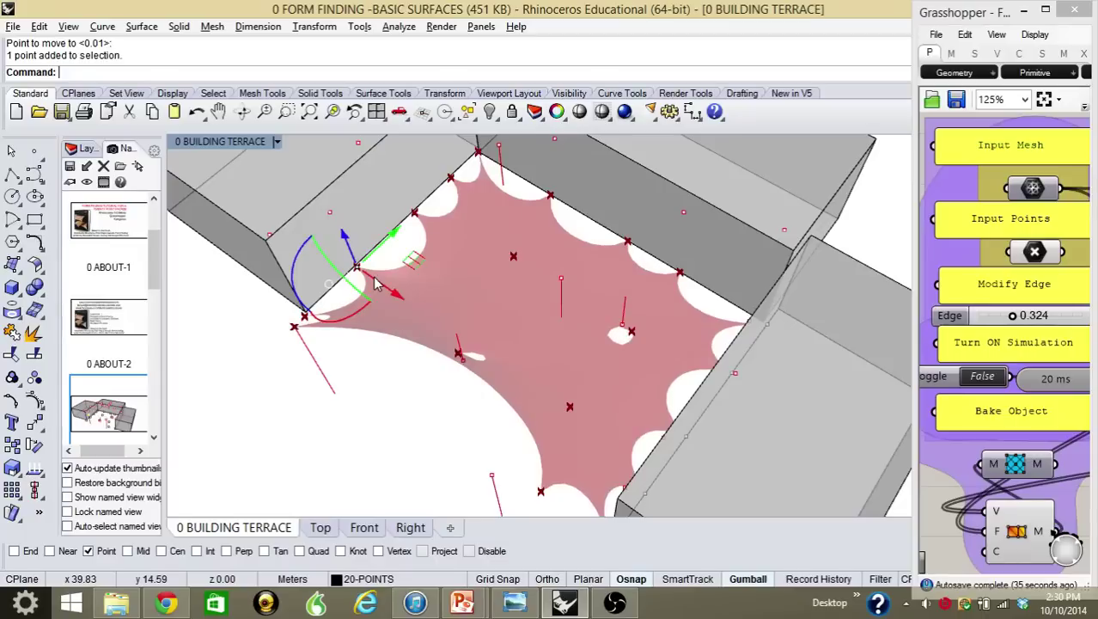
type("m")
key("Return")
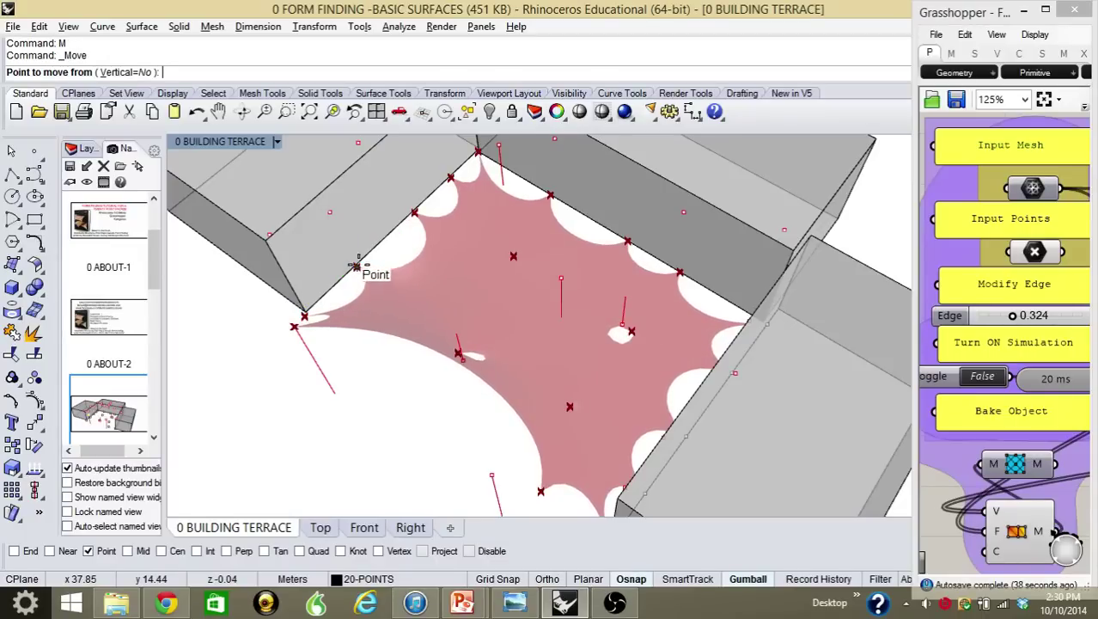
left_click(356, 267)
left_click(330, 212)
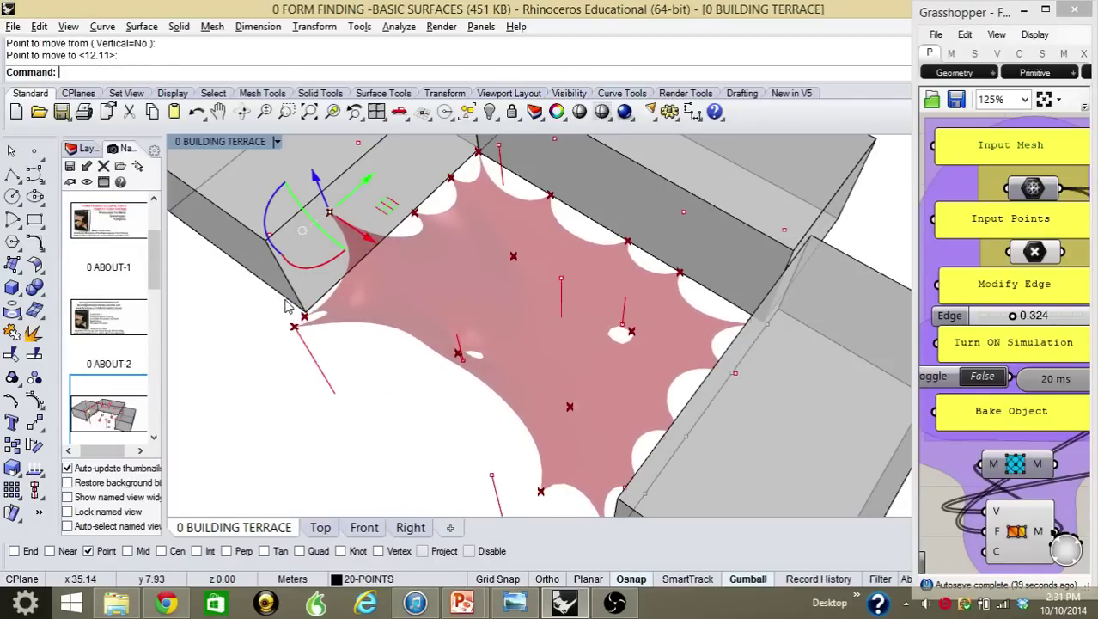
right_click_drag(282, 315, 314, 388)
Move the membrane corner point onto the left building's edge.
left_click(305, 376)
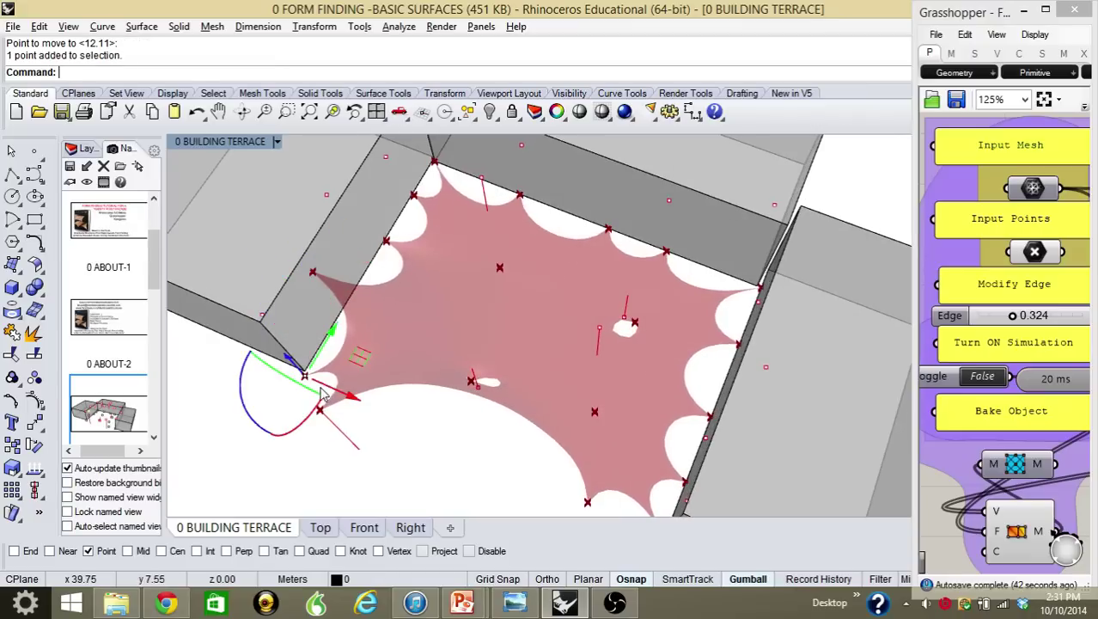
type("m")
key("Return")
left_click(305, 376)
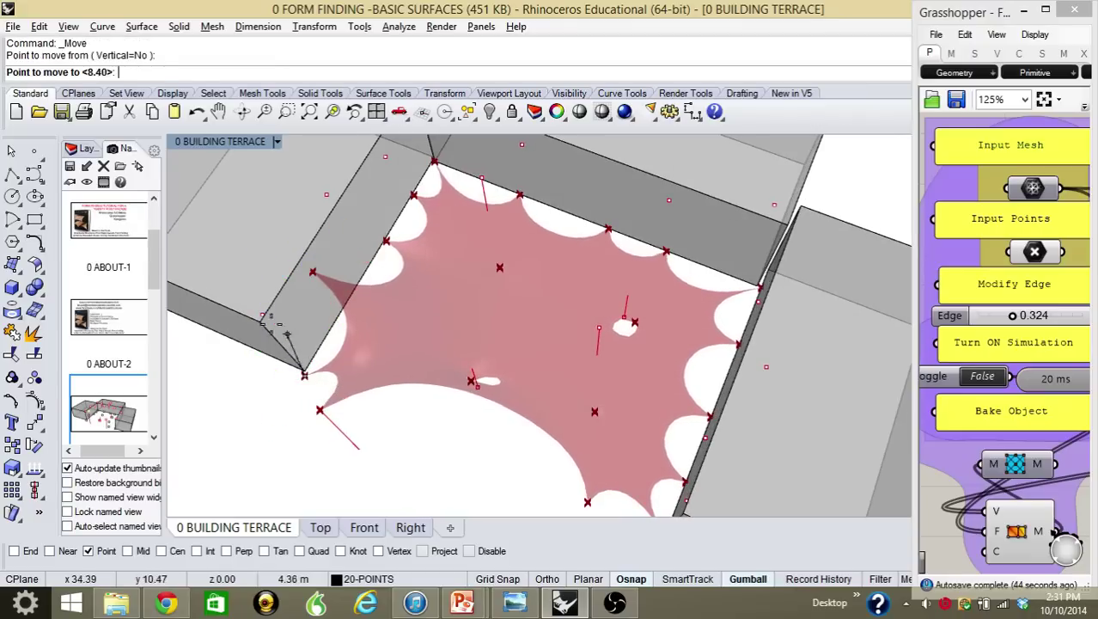
left_click(262, 316)
key("Escape")
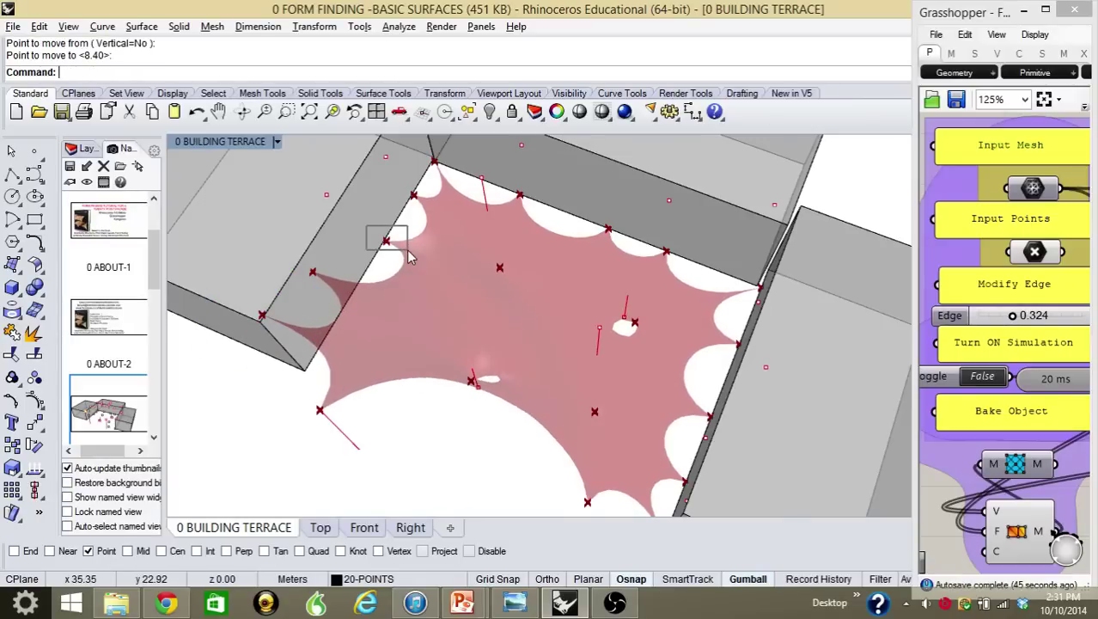
Raise the next two edge points, one onto the left building and one to a higher reference point.
left_click(385, 241)
type("m")
key("Return")
left_click(386, 240)
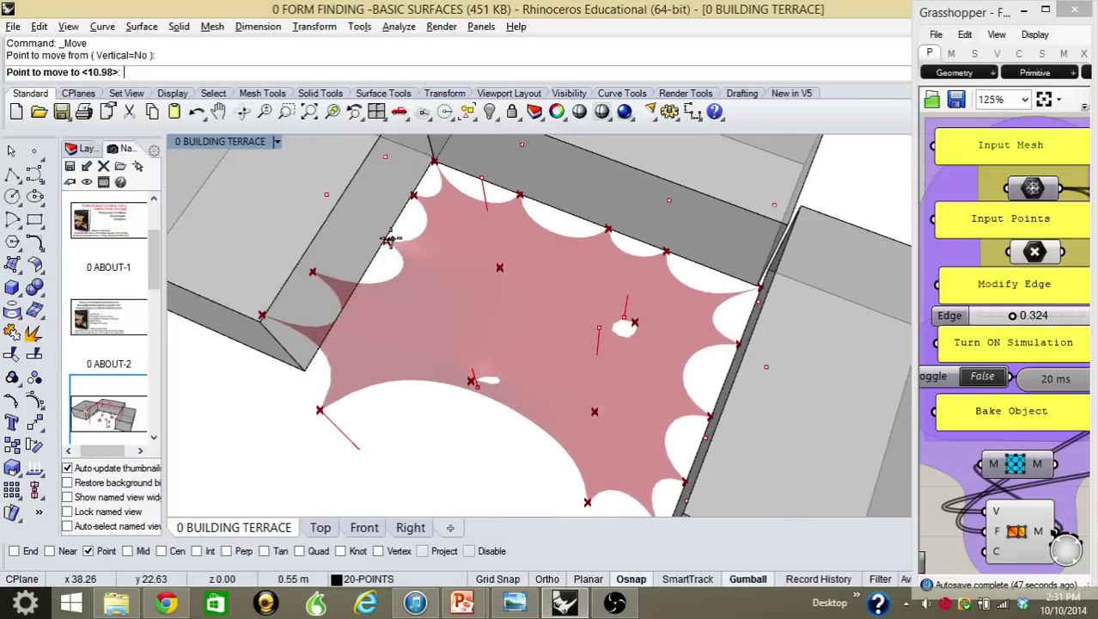
left_click(327, 195)
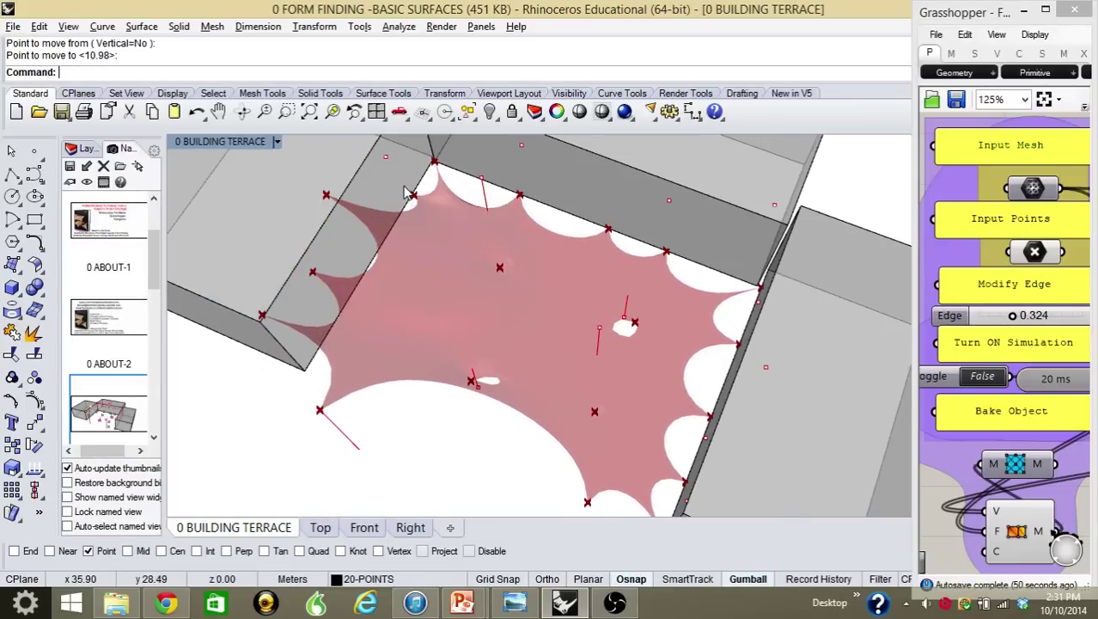
left_click(412, 195)
type("m")
key("Return")
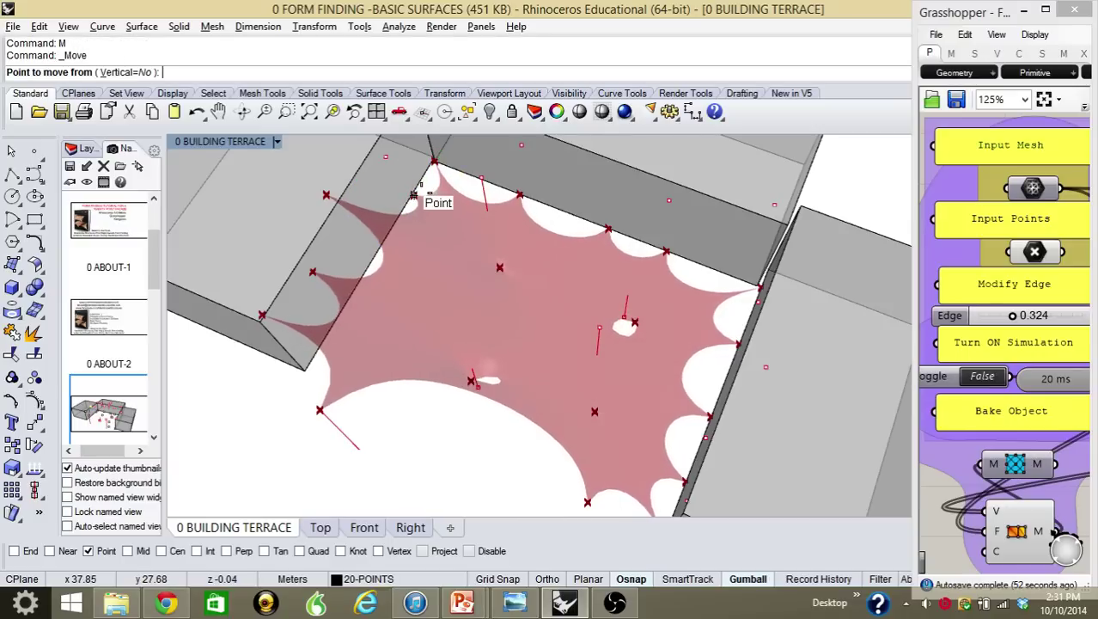
left_click(413, 195)
left_click(385, 158)
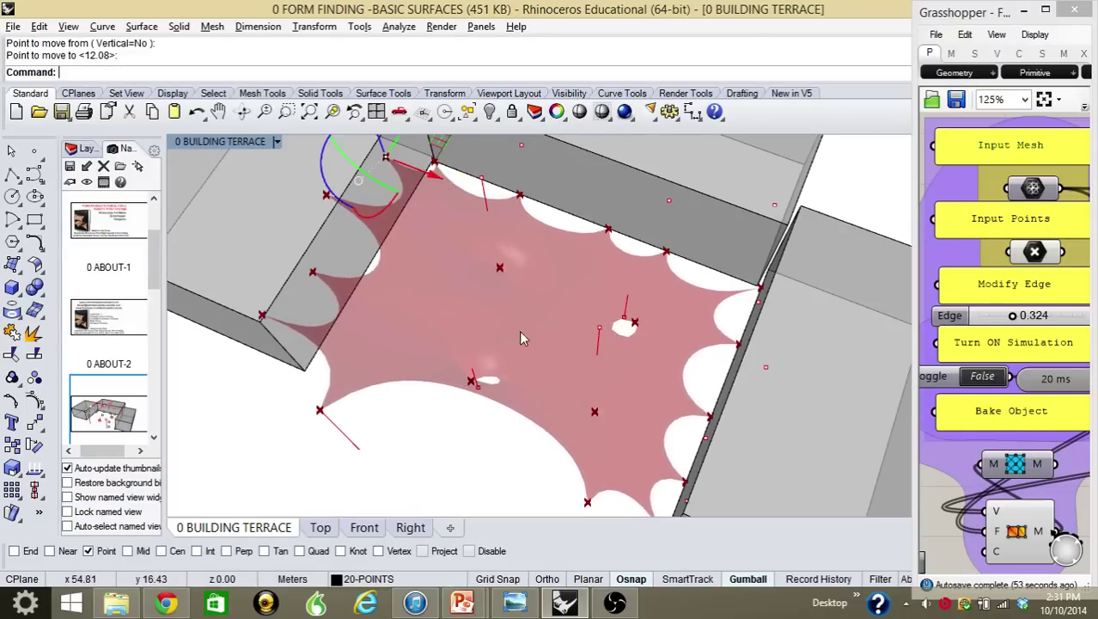
right_click_drag(509, 240, 486, 304)
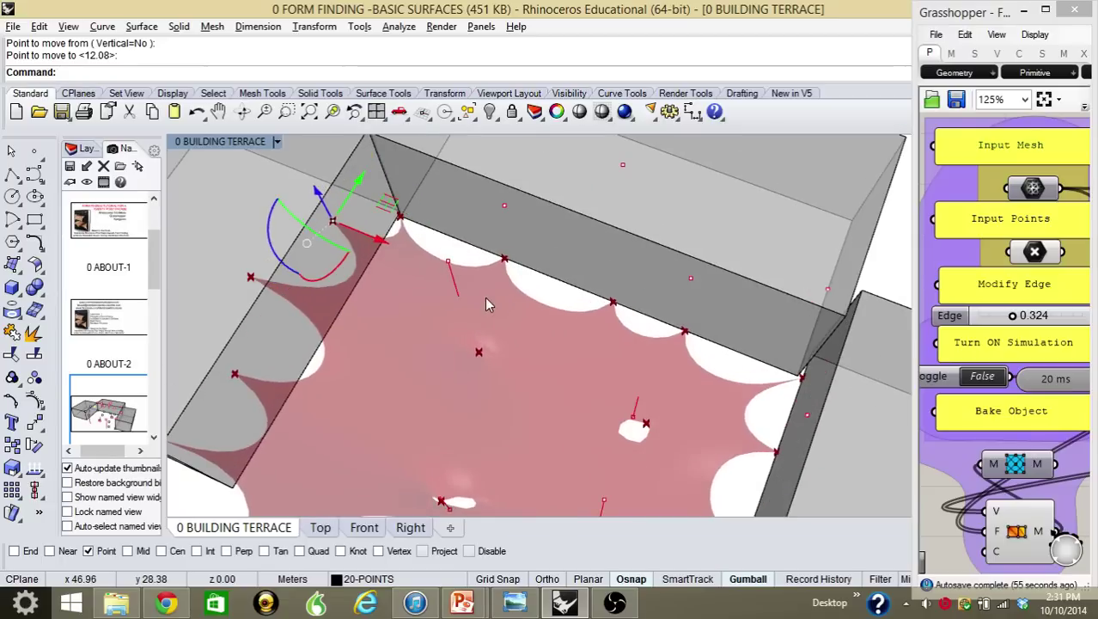
Start moving the membrane point by the building corner, picking its current spot as base.
key("Escape")
left_click(400, 216)
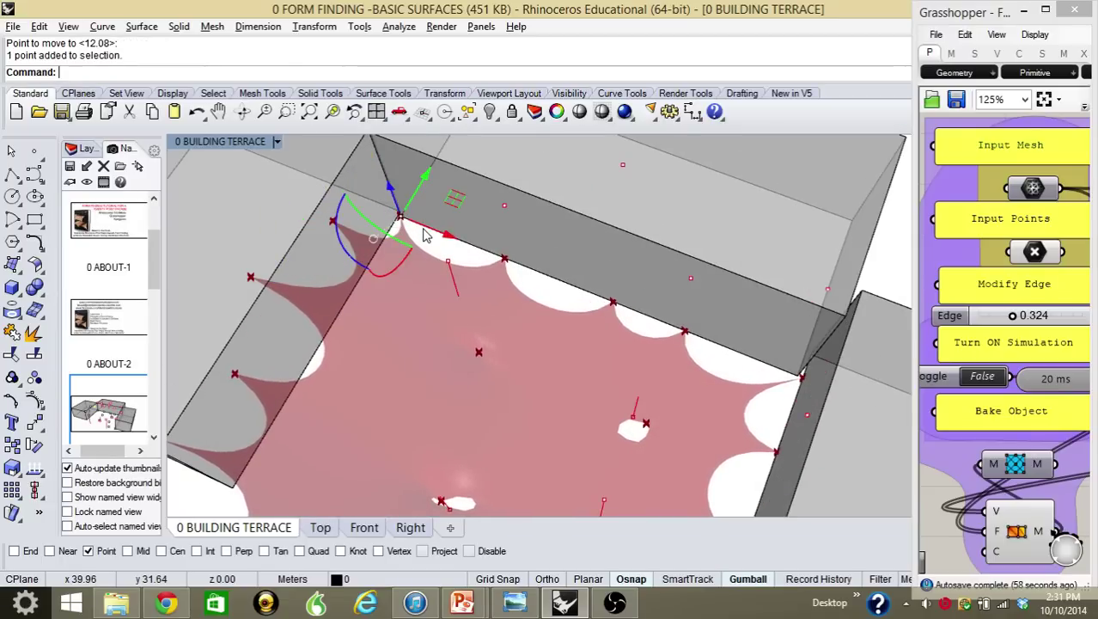
type("M")
key("Return")
left_click(399, 216)
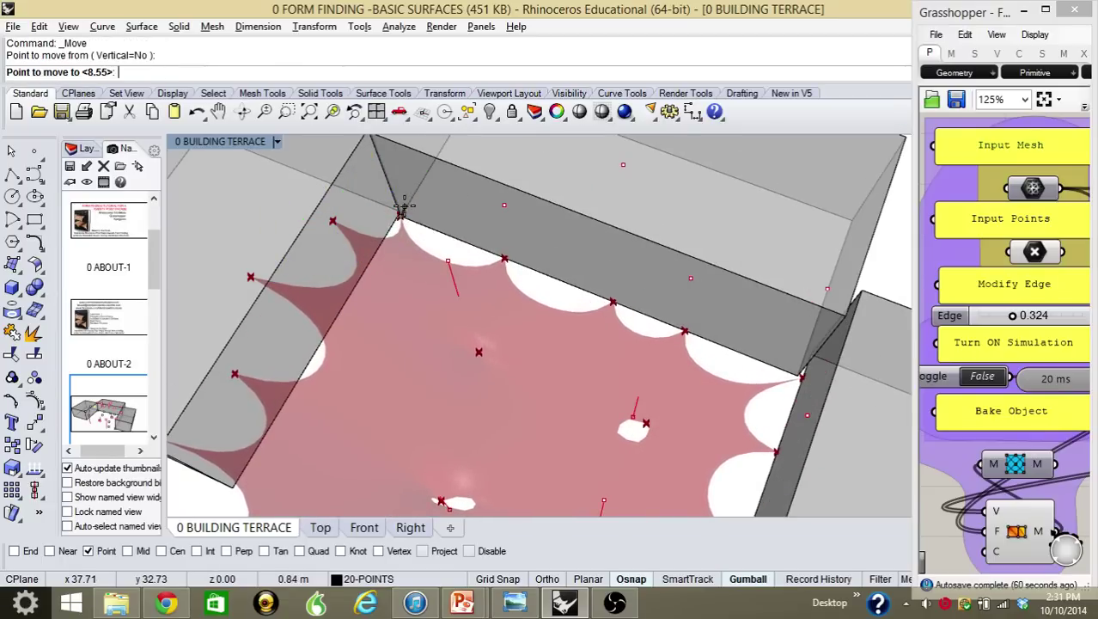
Drop the membrane point at the snapped building corner.
scroll(399, 215, "up", 2)
scroll(395, 198, "down", 3)
left_click(385, 160)
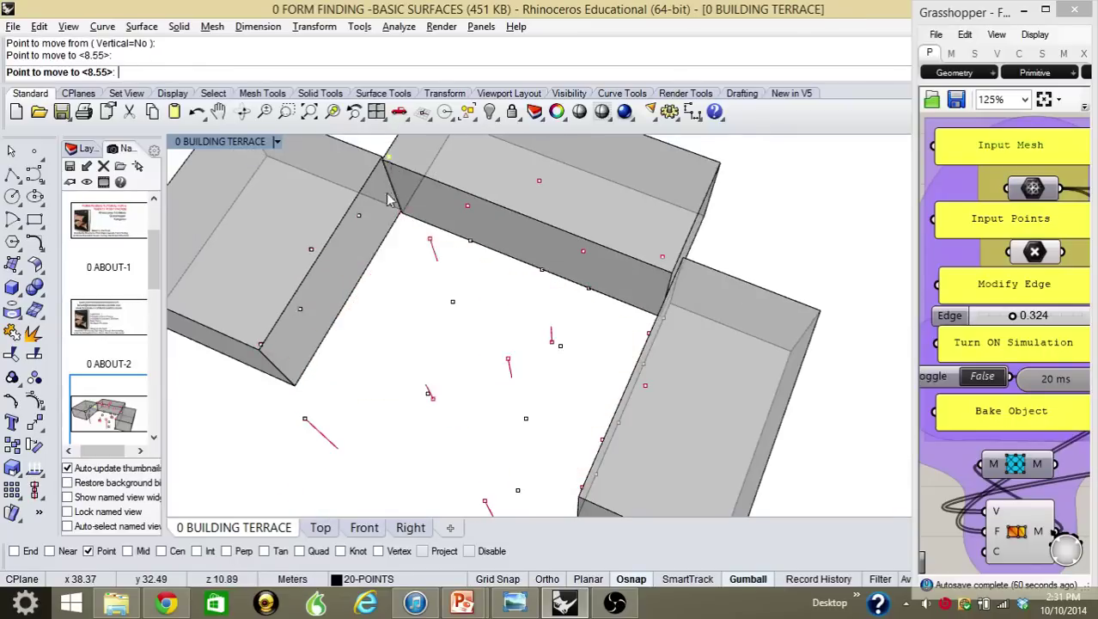
right_click_drag(430, 219, 460, 243)
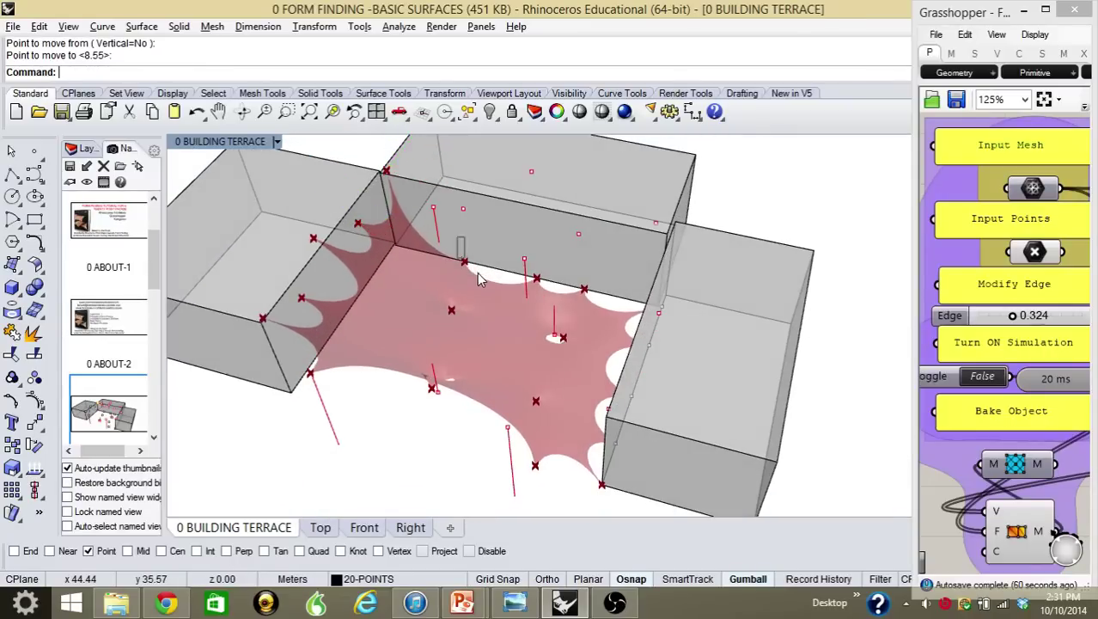
Move two more membrane anchor points up onto the building's top edge.
left_click(465, 262)
type("M")
key("Return")
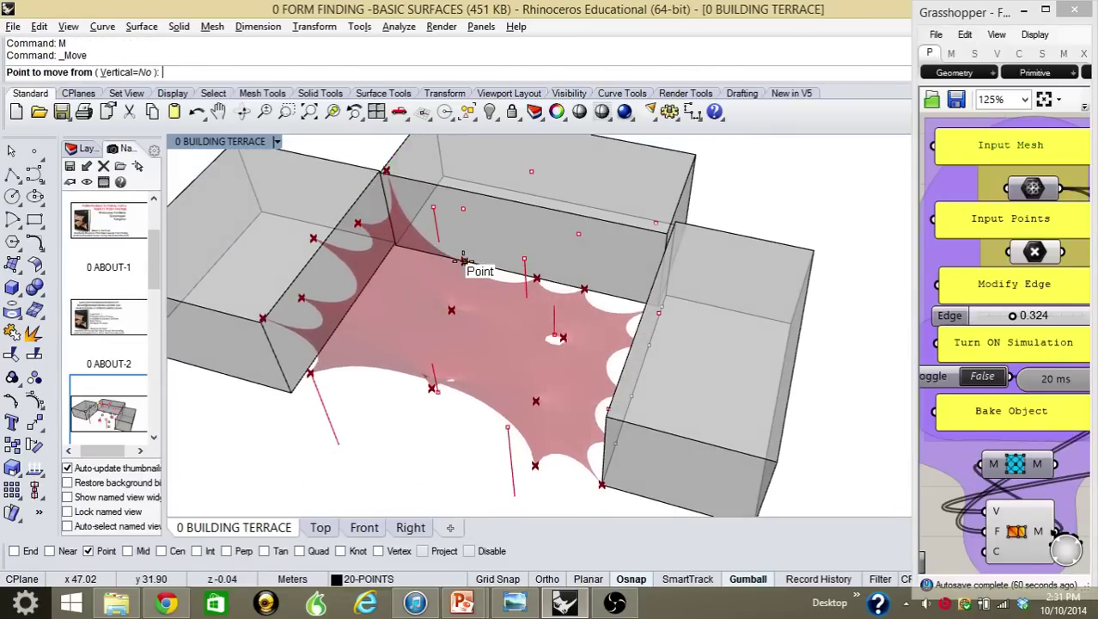
left_click(465, 261)
left_click(463, 208)
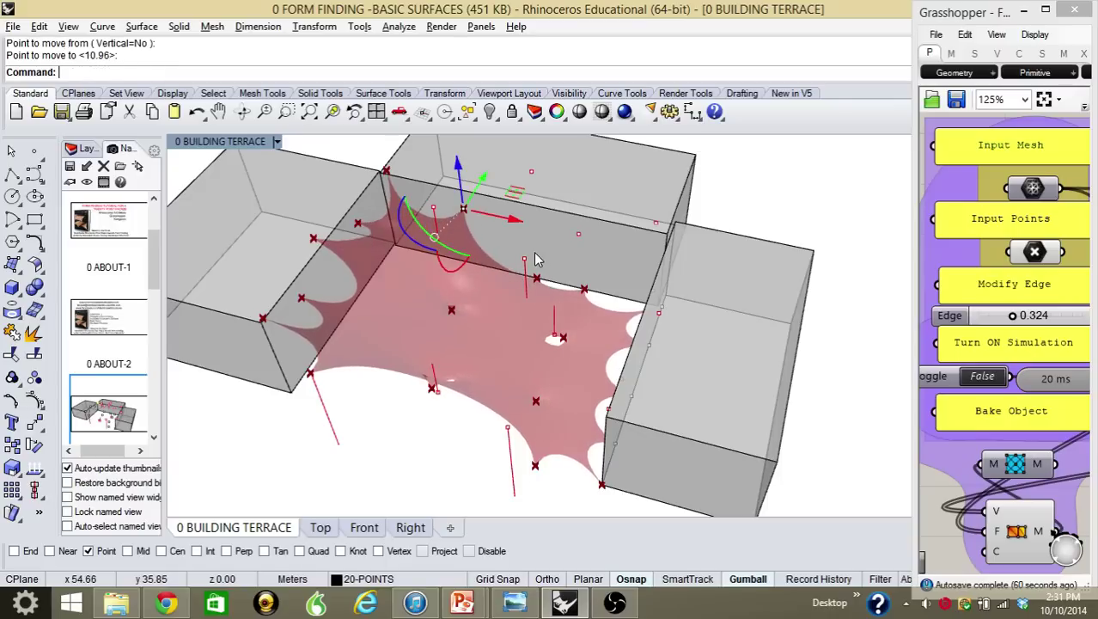
left_click(538, 278)
type("M")
key("Return")
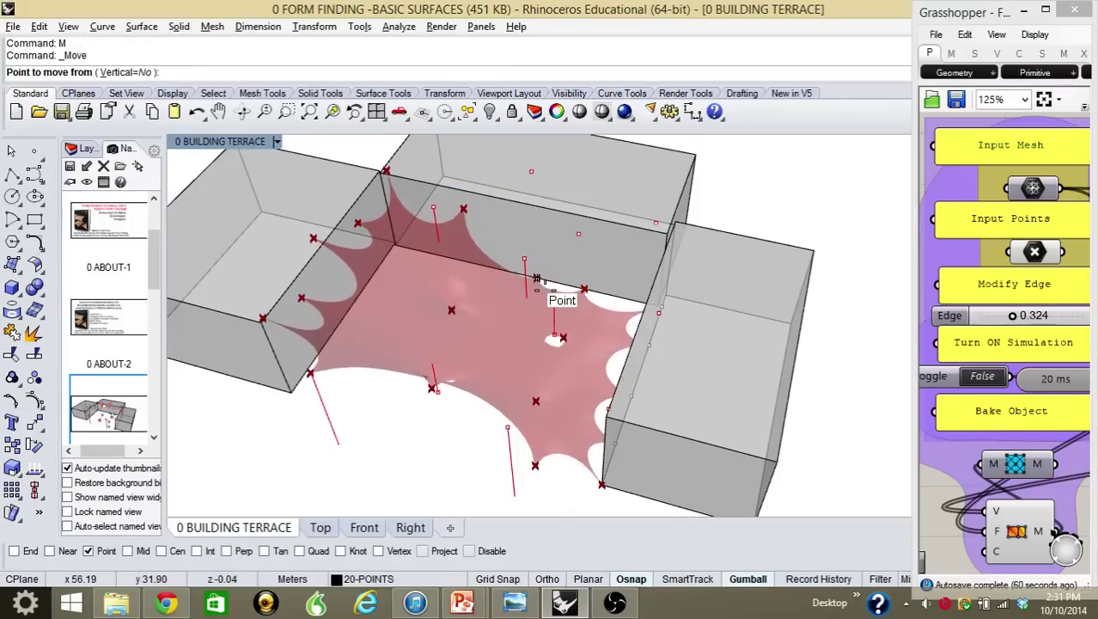
left_click(543, 290)
left_click(533, 189)
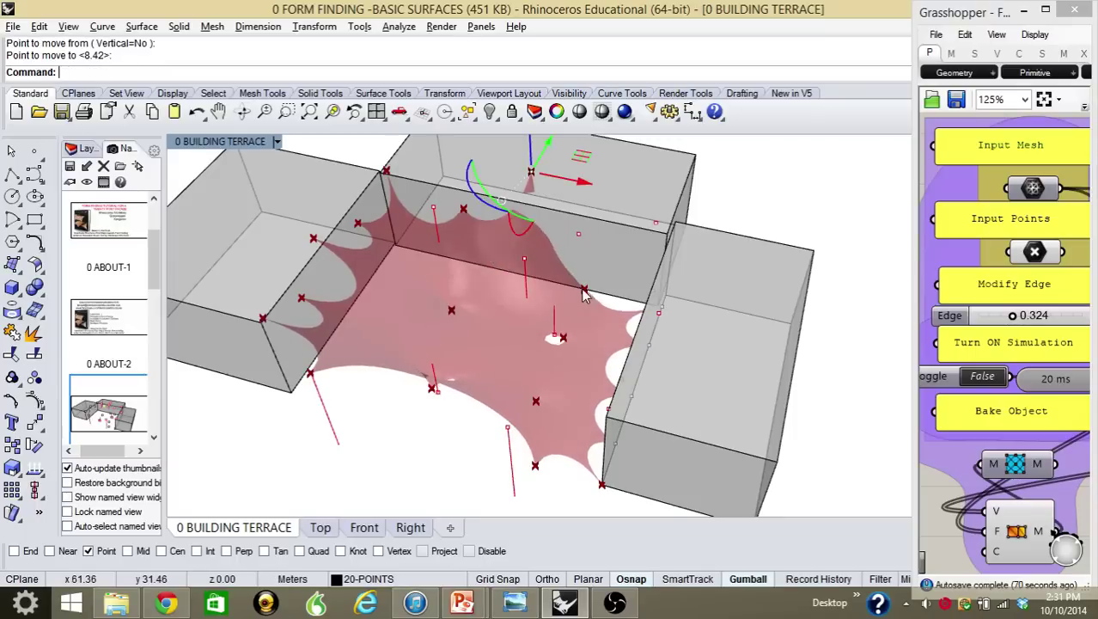
Snap another control point to the building's top edge and one near the wall to its top corner.
left_click(584, 289)
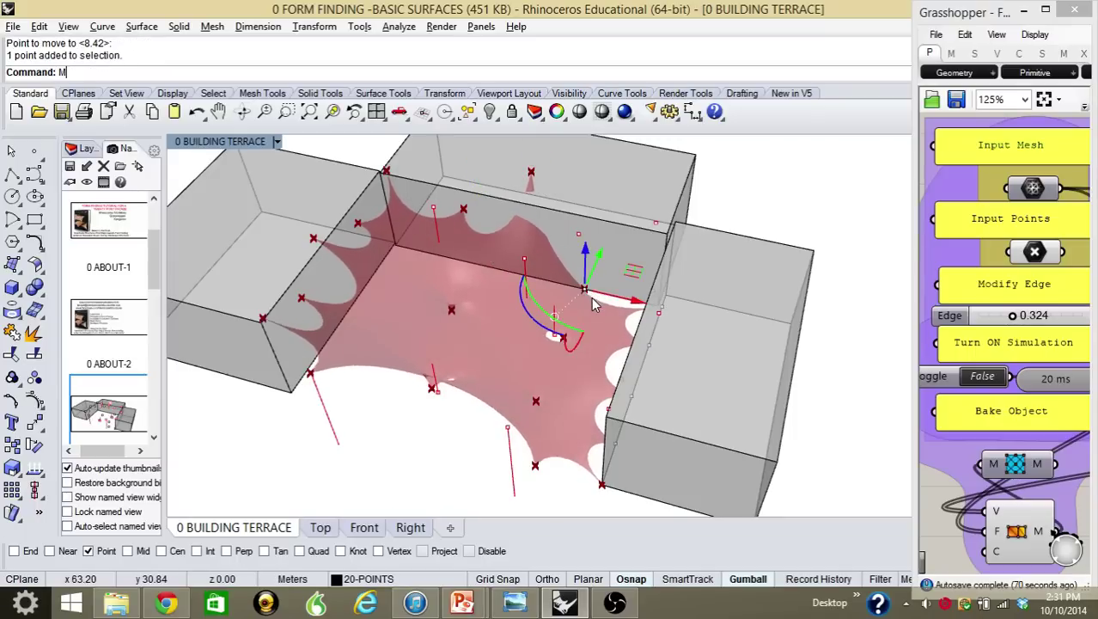
type("M")
key("Return")
left_click(585, 290)
left_click(580, 234)
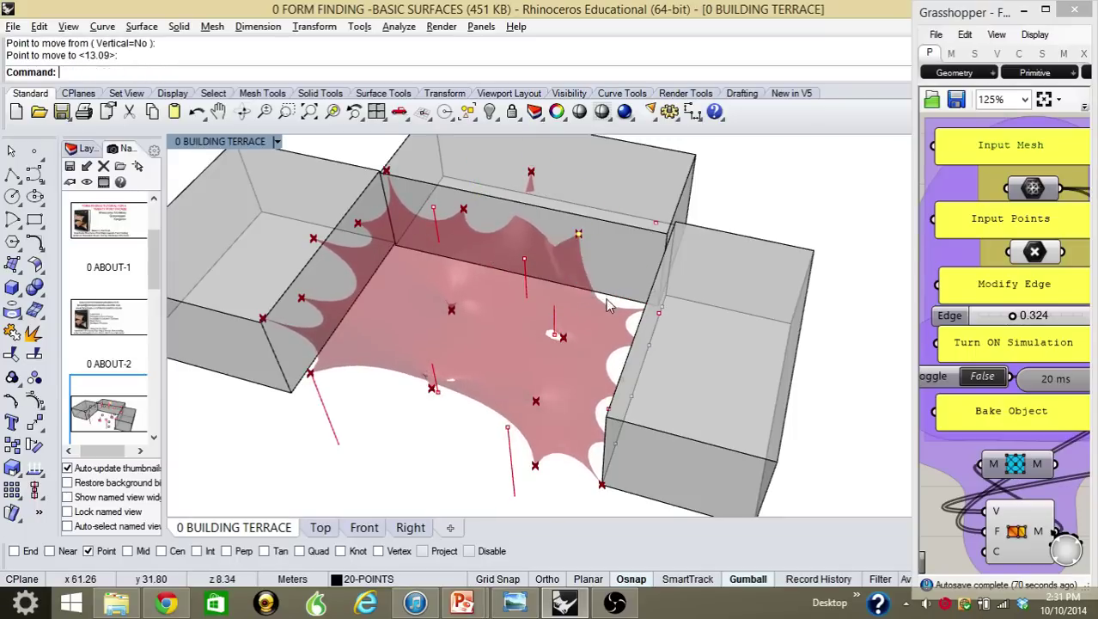
right_click_drag(601, 335, 686, 339)
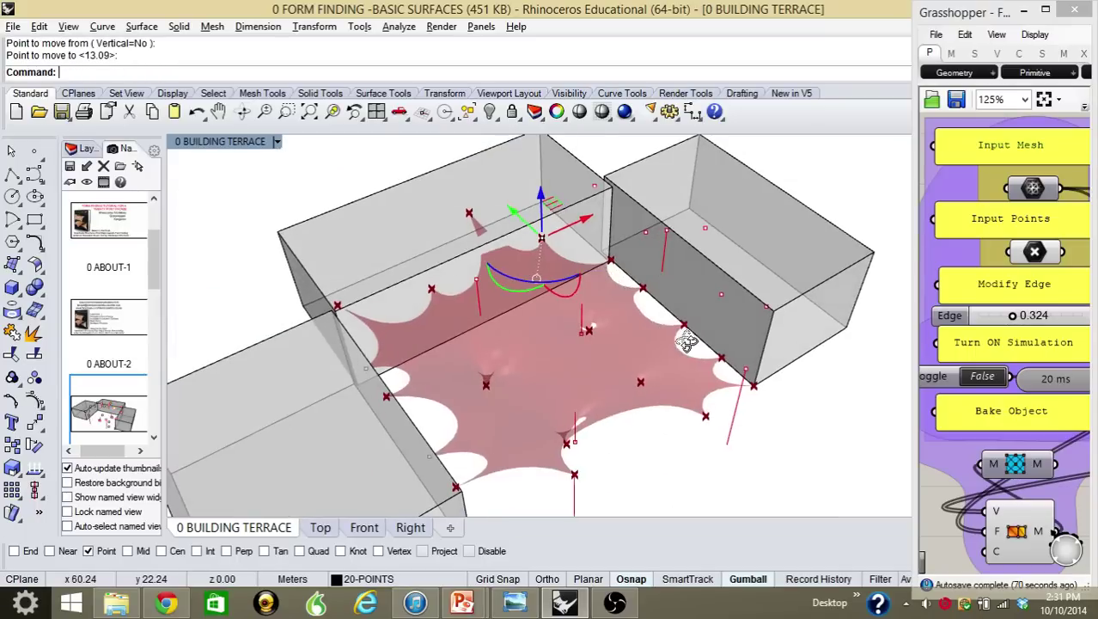
left_click(611, 260)
type("M")
key("Return")
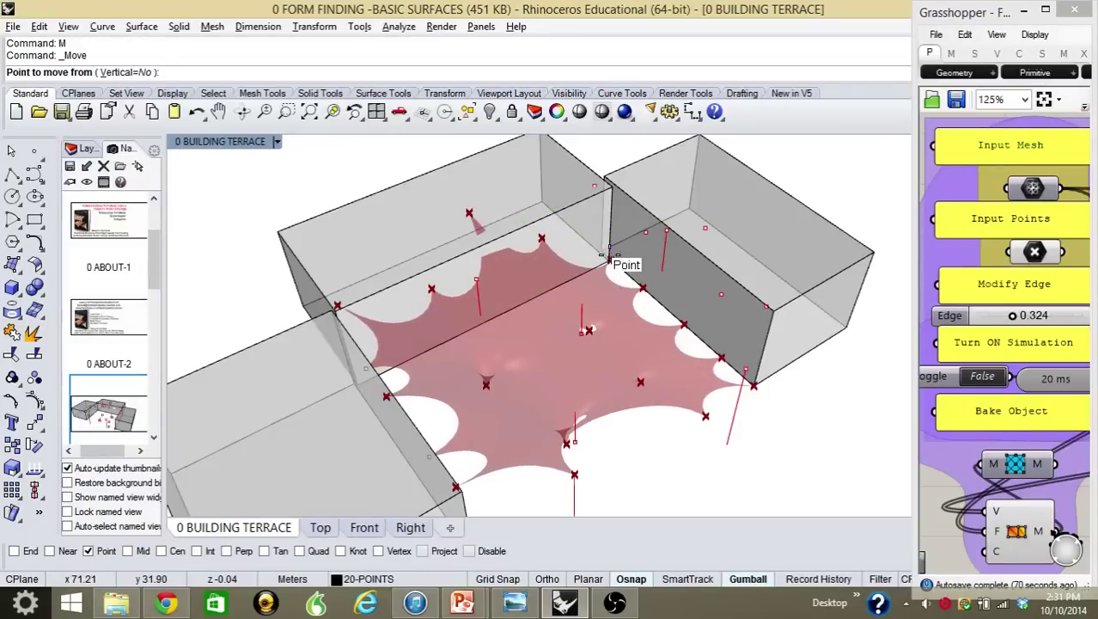
left_click(610, 260)
left_click(593, 186)
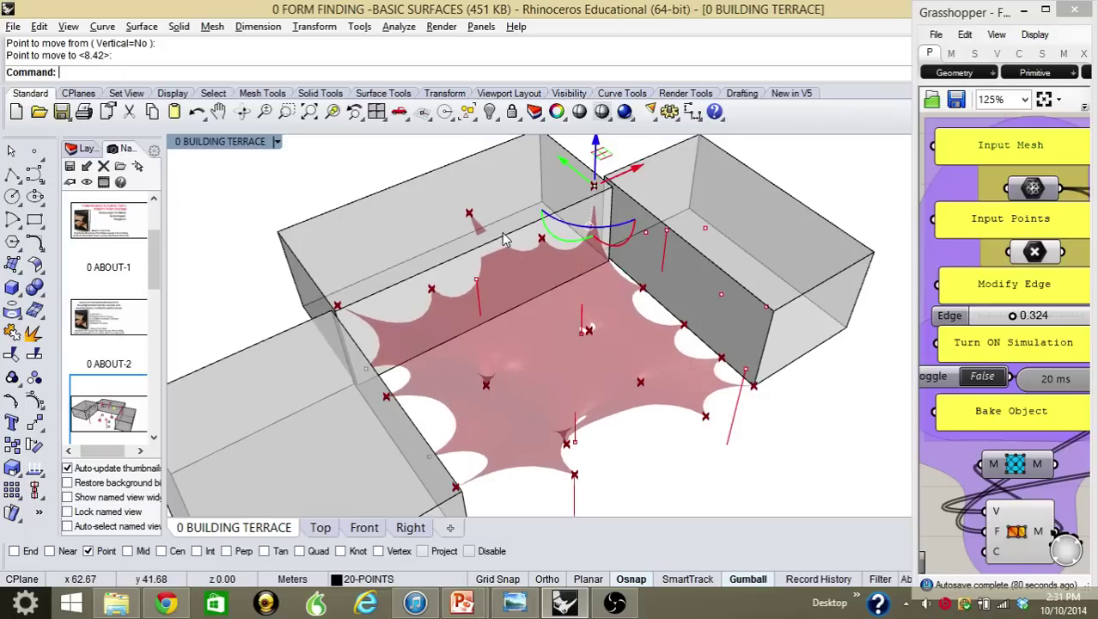
Lift two membrane points on the right building up to the box's top edge.
right_click_drag(567, 287, 651, 286)
key("Escape")
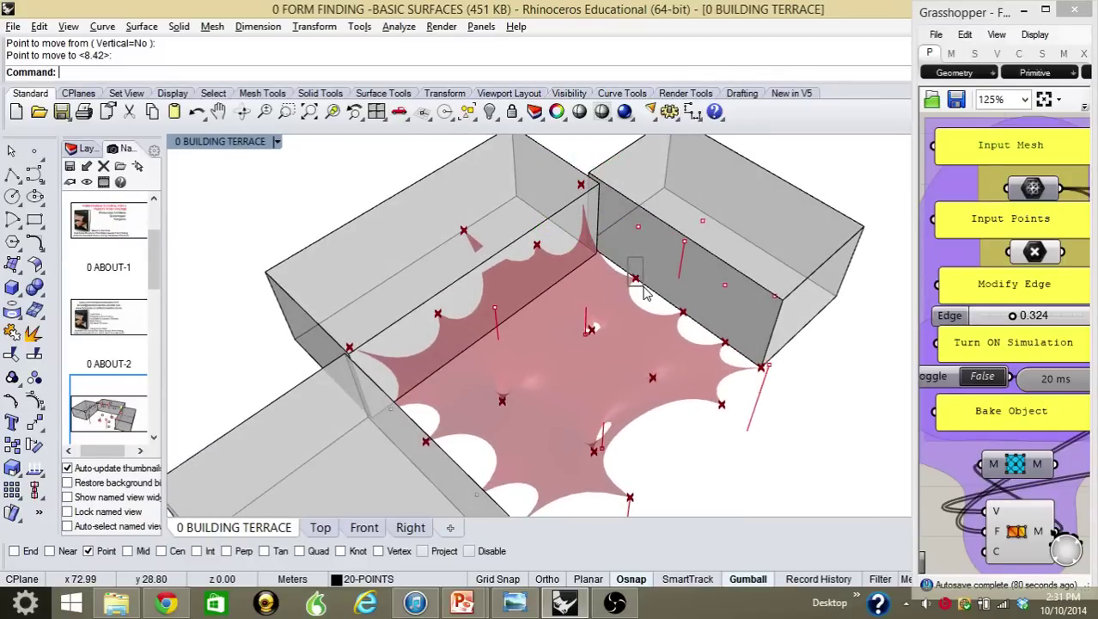
left_click(634, 277)
type("M")
key("Return")
left_click(636, 277)
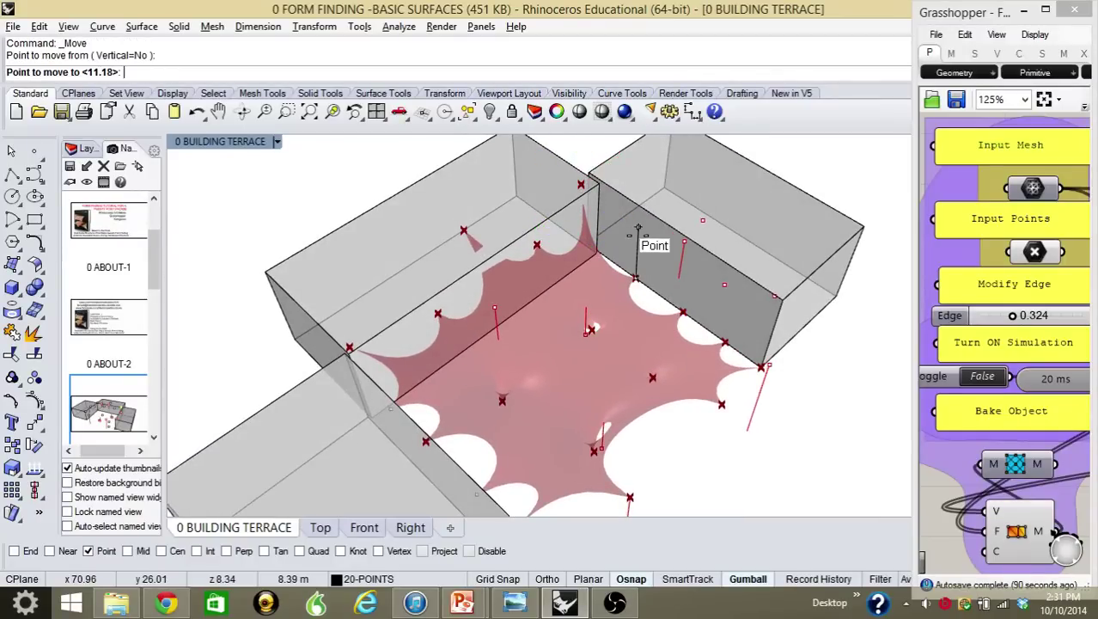
left_click(638, 227)
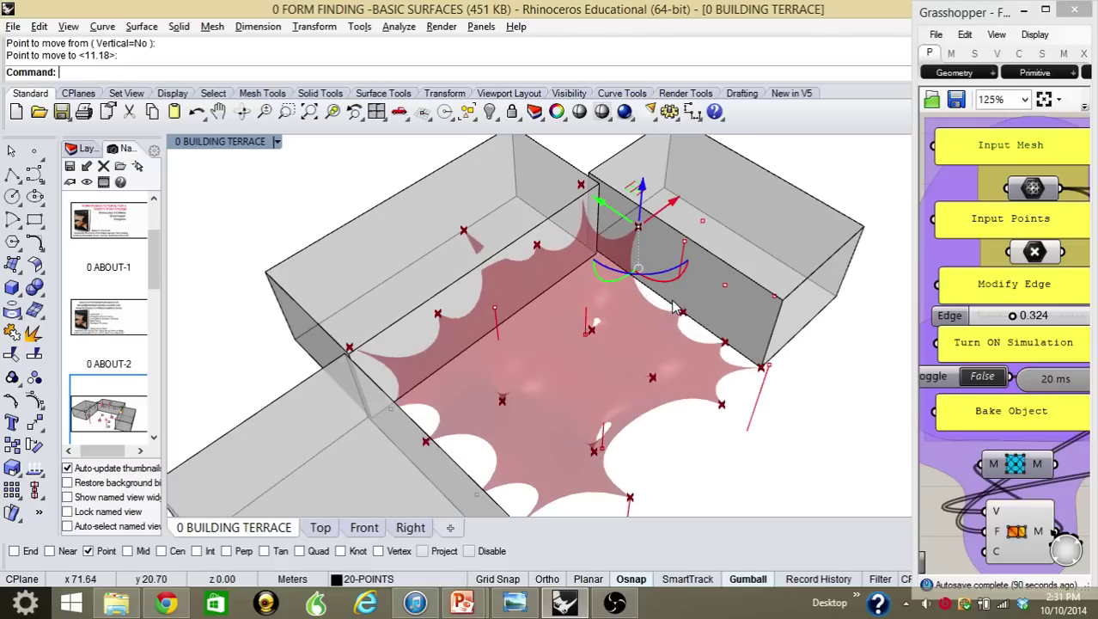
left_click(682, 311)
key("Return")
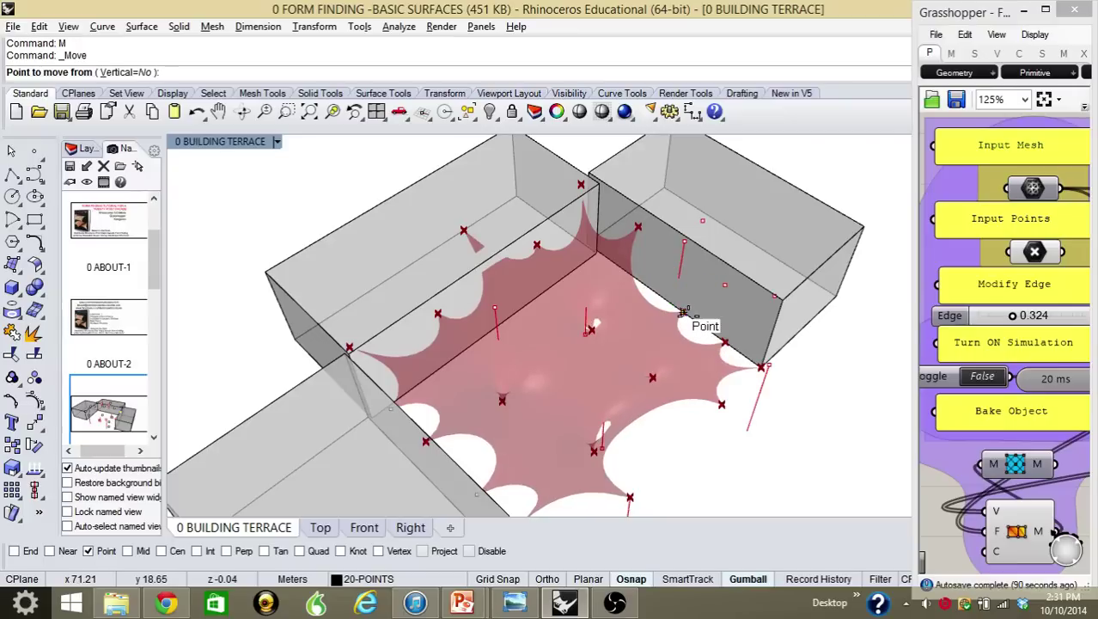
left_click(684, 314)
left_click(702, 221)
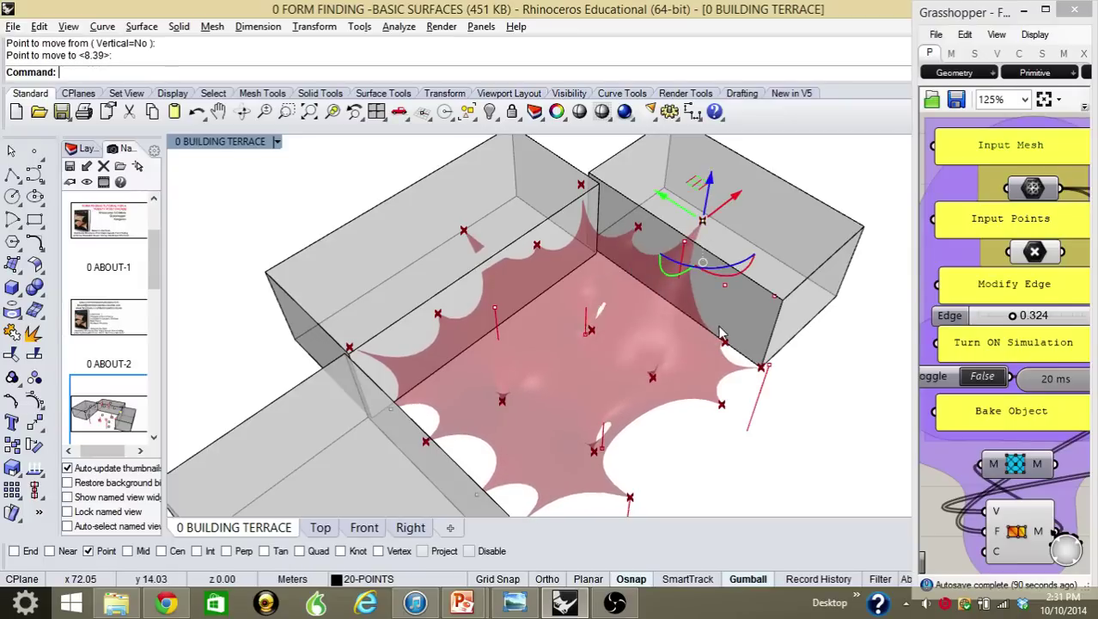
Place the membrane point near the building corner on the box's top edge and fine-tune it.
left_click_drag(712, 308, 739, 354)
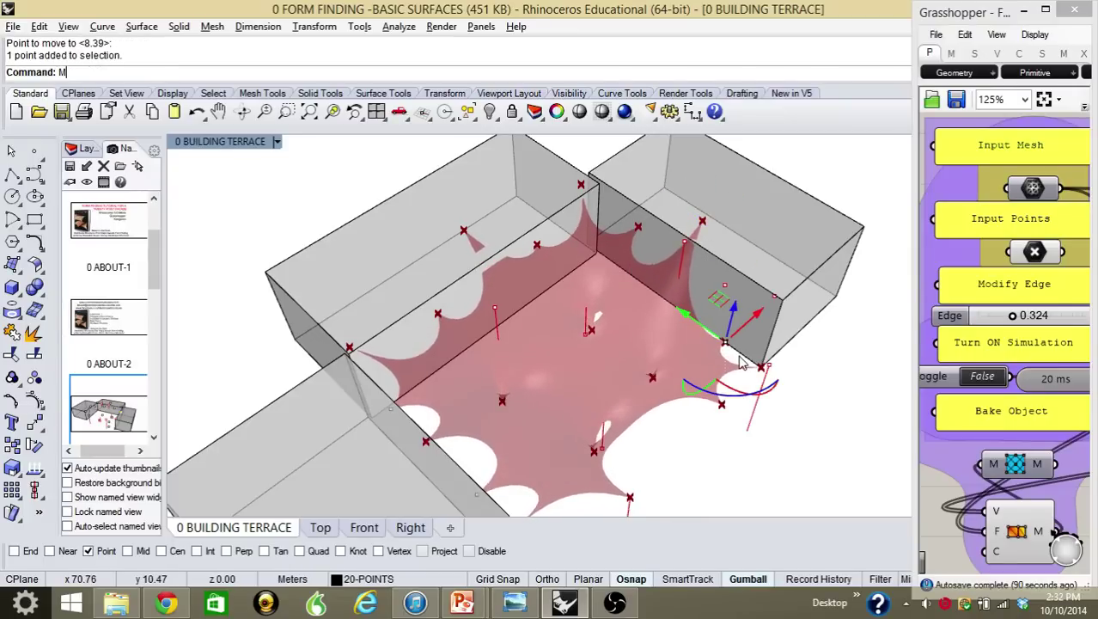
type("M")
key("Return")
left_click(725, 342)
left_click(725, 287)
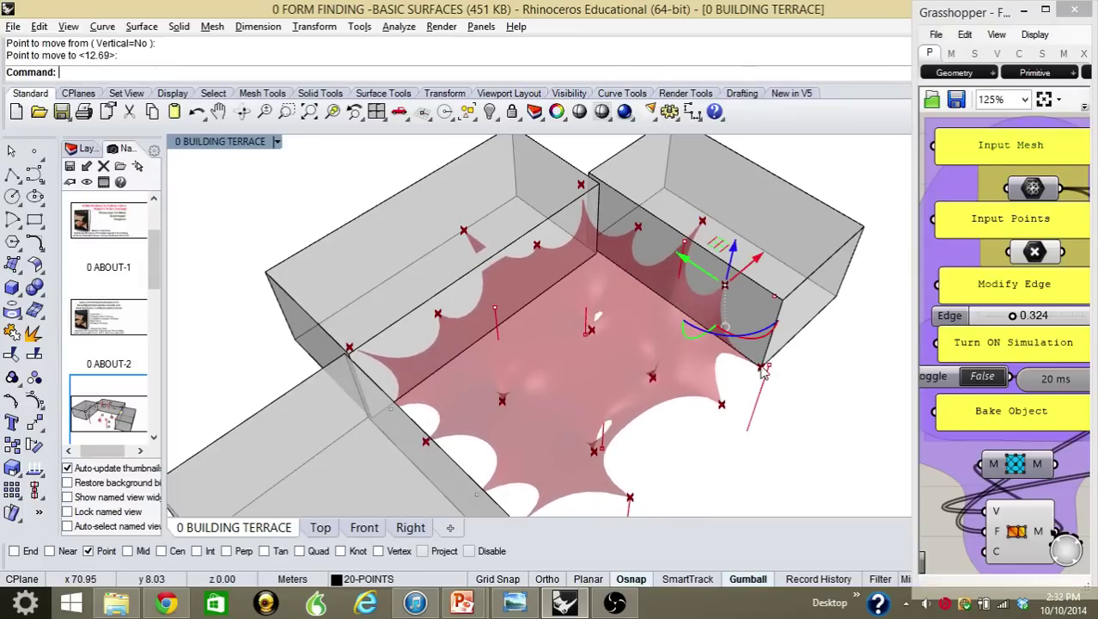
left_click_drag(753, 336, 769, 383)
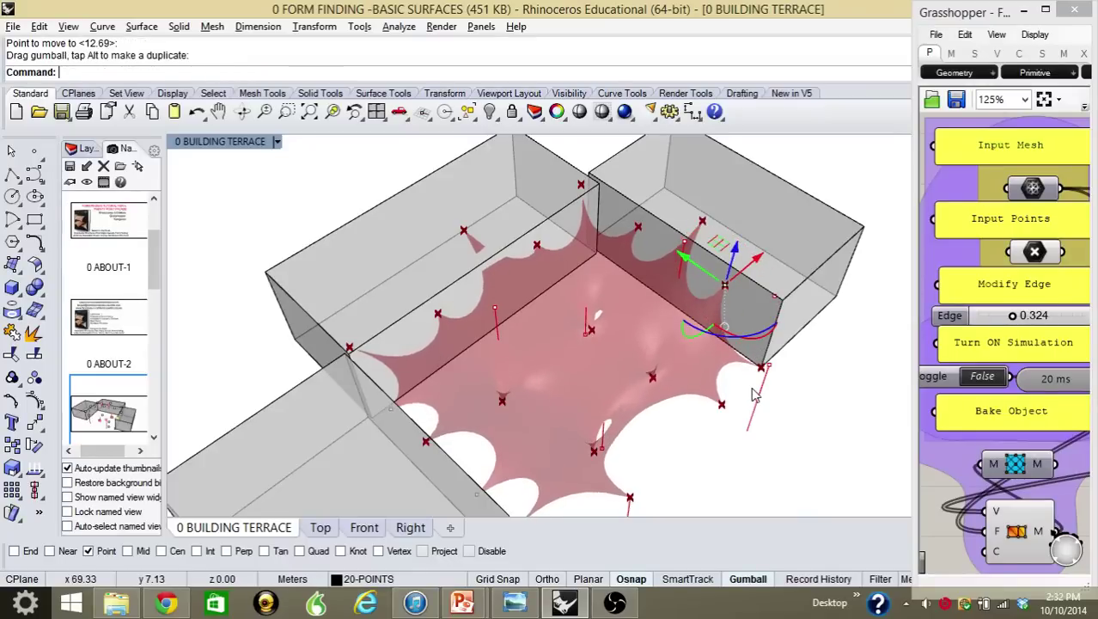
key("Escape")
Snap the membrane's corner point to the box edge.
right_click_drag(772, 392, 718, 415)
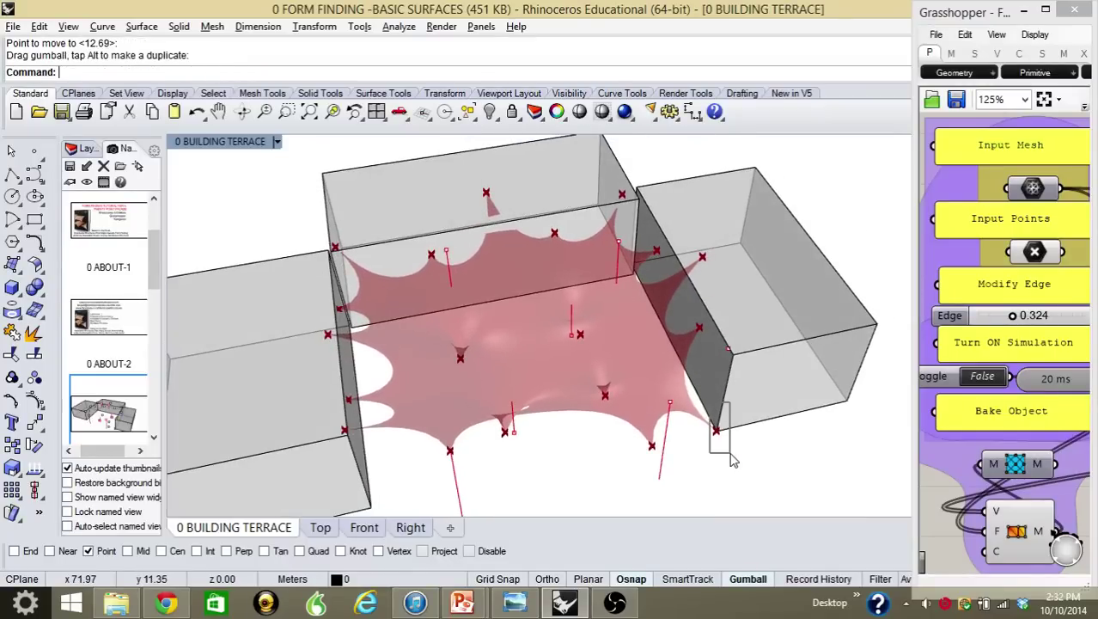
left_click(715, 429)
type("M")
key("Return")
left_click(717, 429)
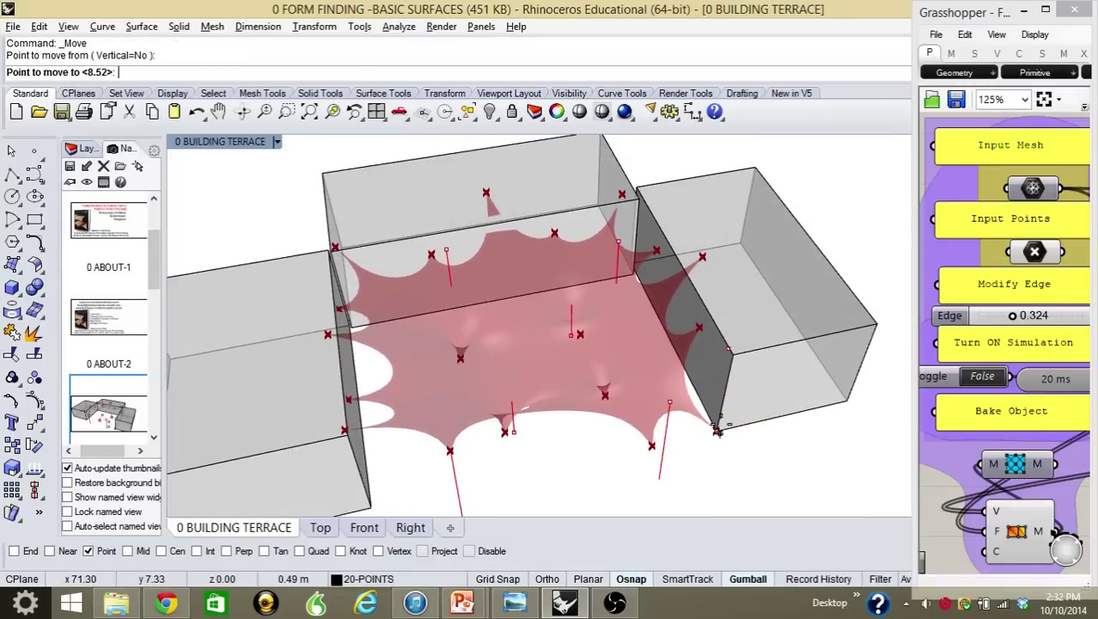
left_click(728, 347)
Orbit over the membrane and lift another control point up onto the building.
right_click_drag(710, 442, 481, 423)
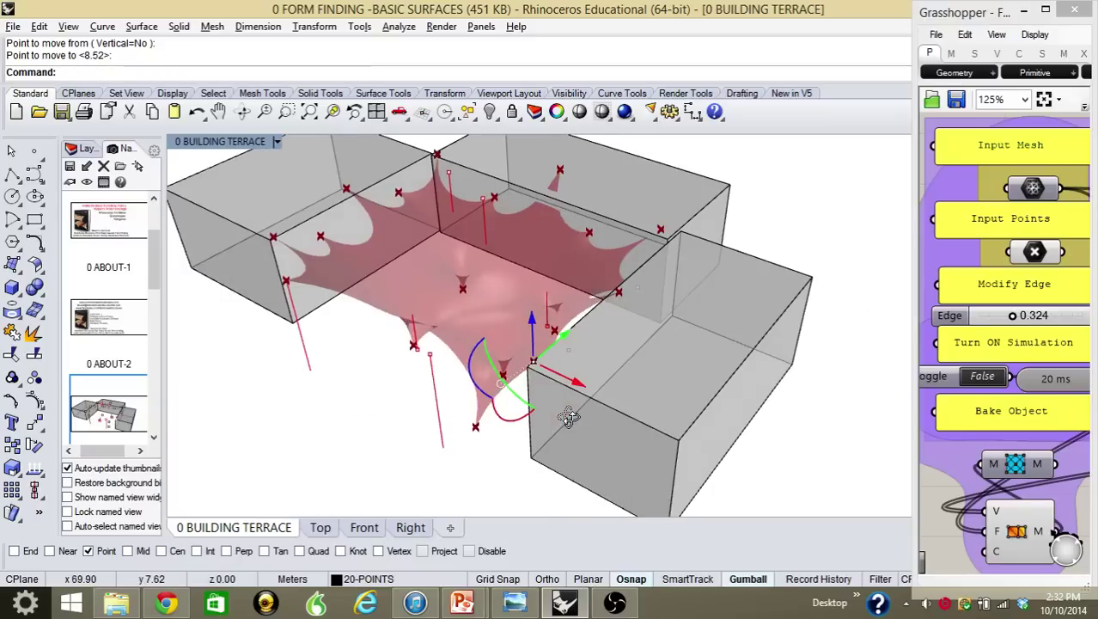
right_click_drag(398, 421, 639, 435)
left_click_drag(651, 423, 703, 458)
key("Return")
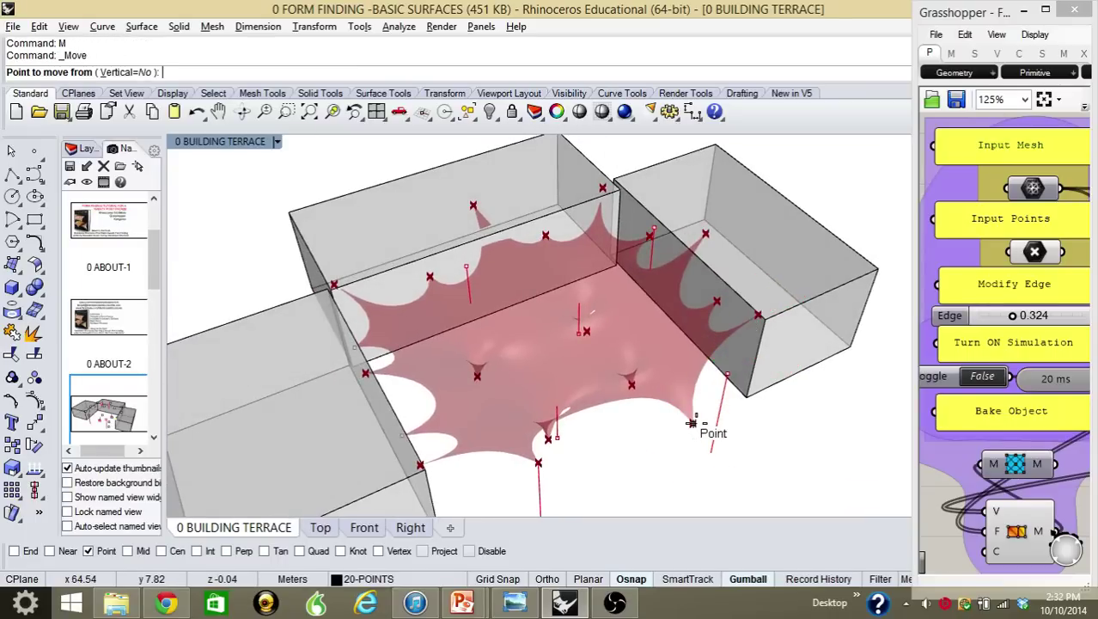
left_click(693, 429)
left_click(726, 378)
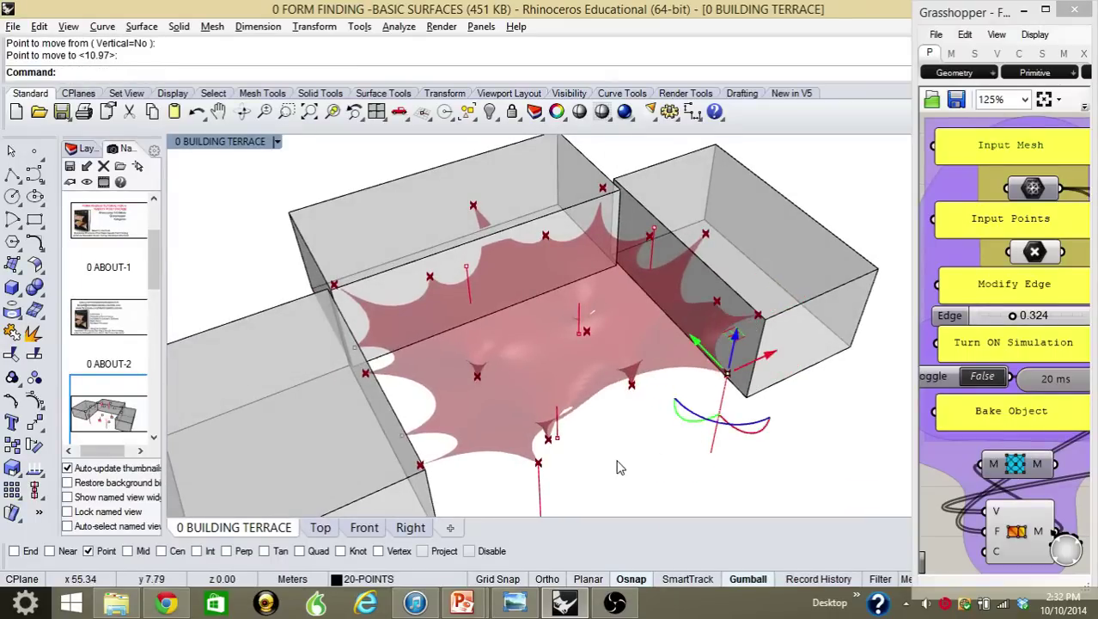
Select the middle membrane point and start the Move command on it.
right_click_drag(632, 449, 578, 446)
left_click(456, 352)
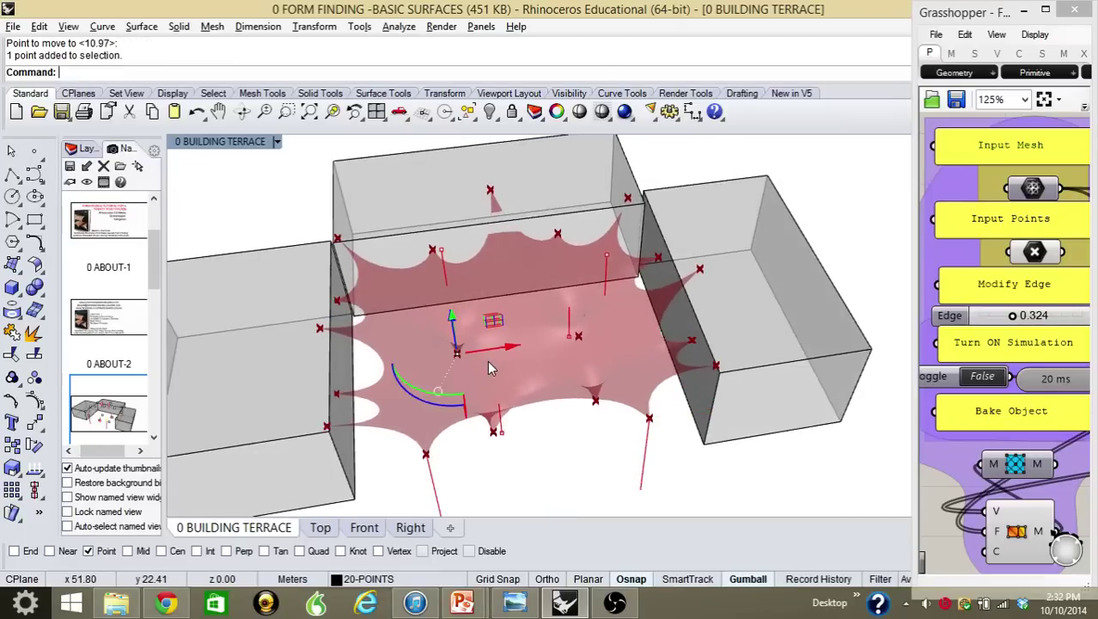
type("M")
key("Return")
Lift the middle membrane point to the mast top, forming a tall central peak.
left_click(456, 352)
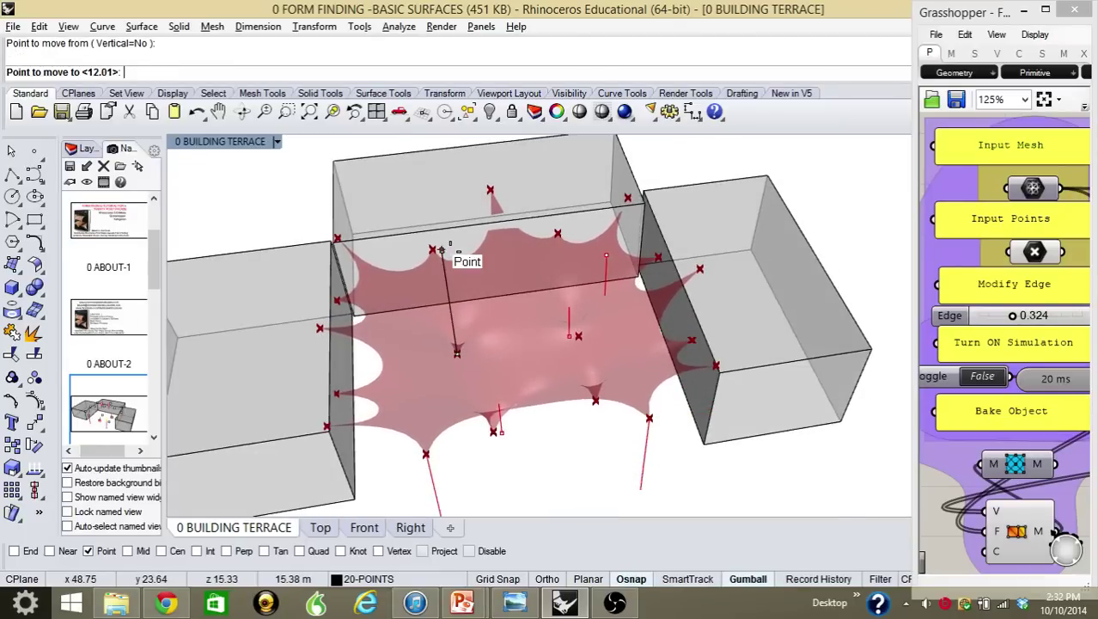
left_click(453, 244)
right_click_drag(503, 307, 540, 418)
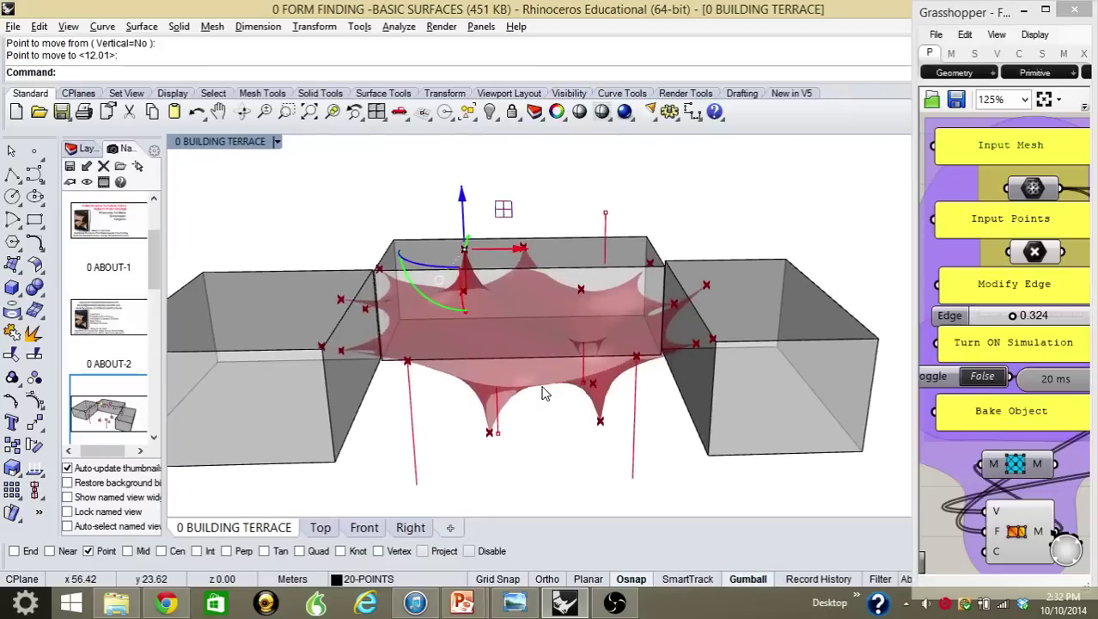
scroll(415, 305, "up", 4)
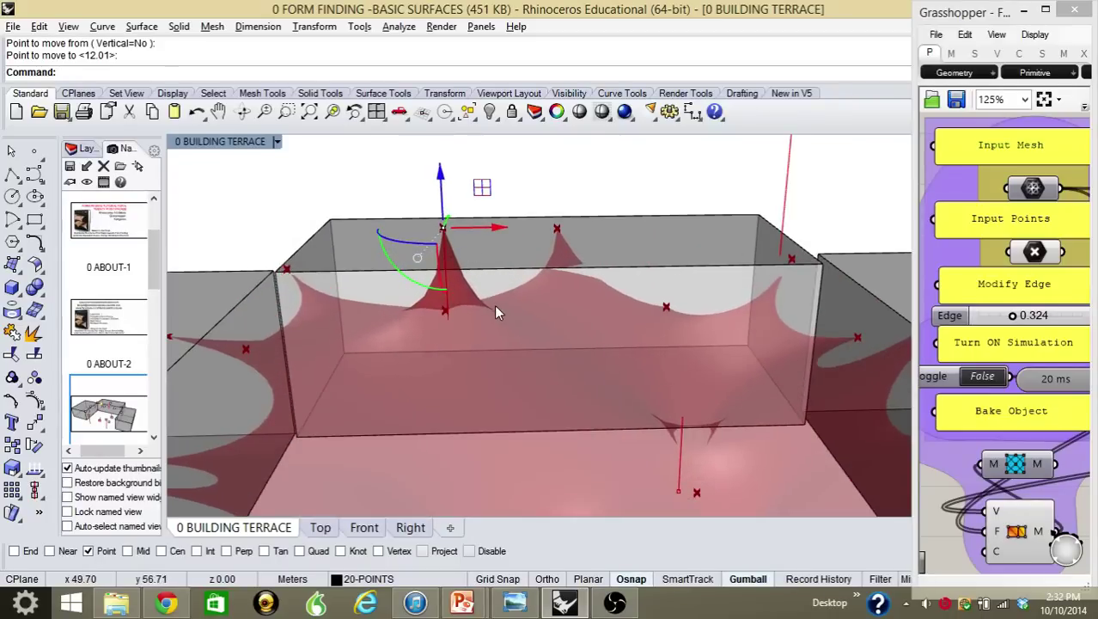
right_click_drag(494, 304, 611, 474)
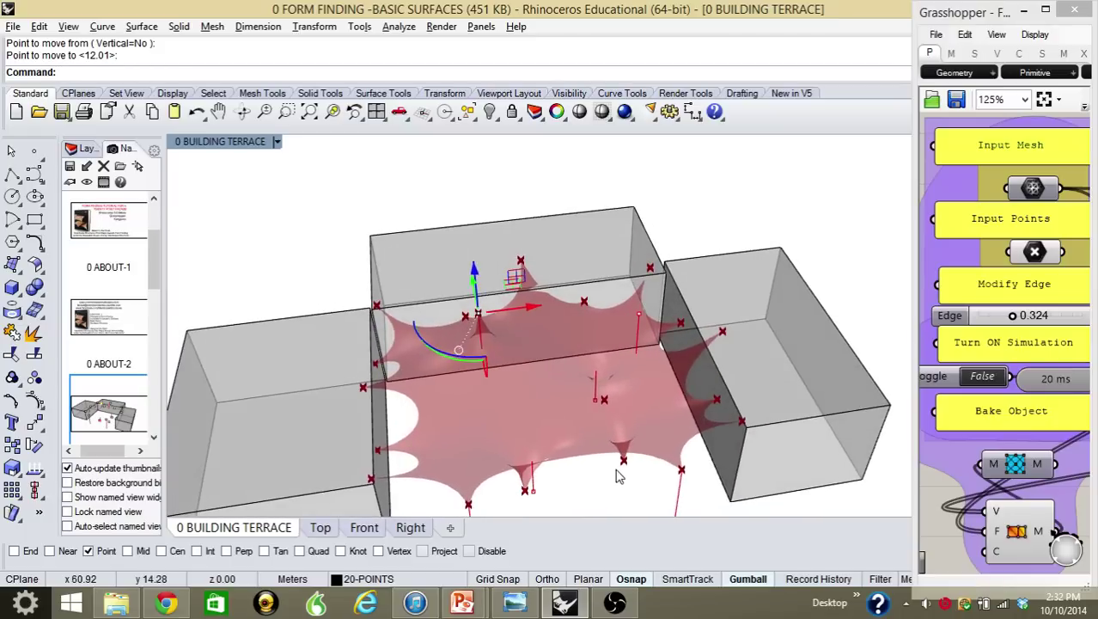
Move another membrane control point up to a new higher position.
left_click_drag(639, 447, 640, 449)
type("M")
key("Return")
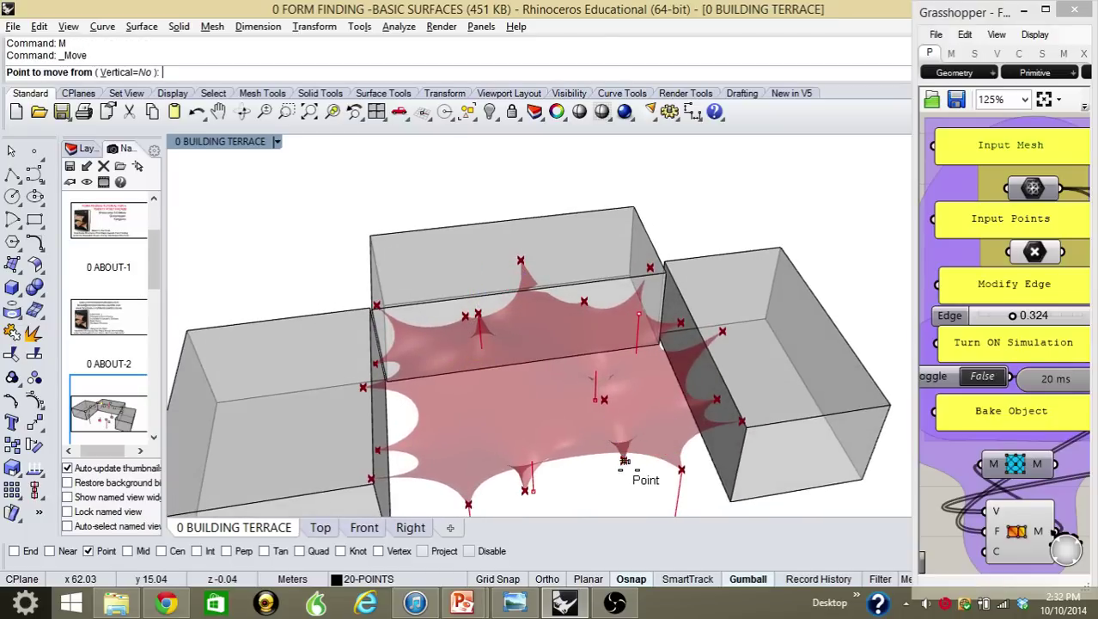
left_click(623, 461)
left_click(639, 314)
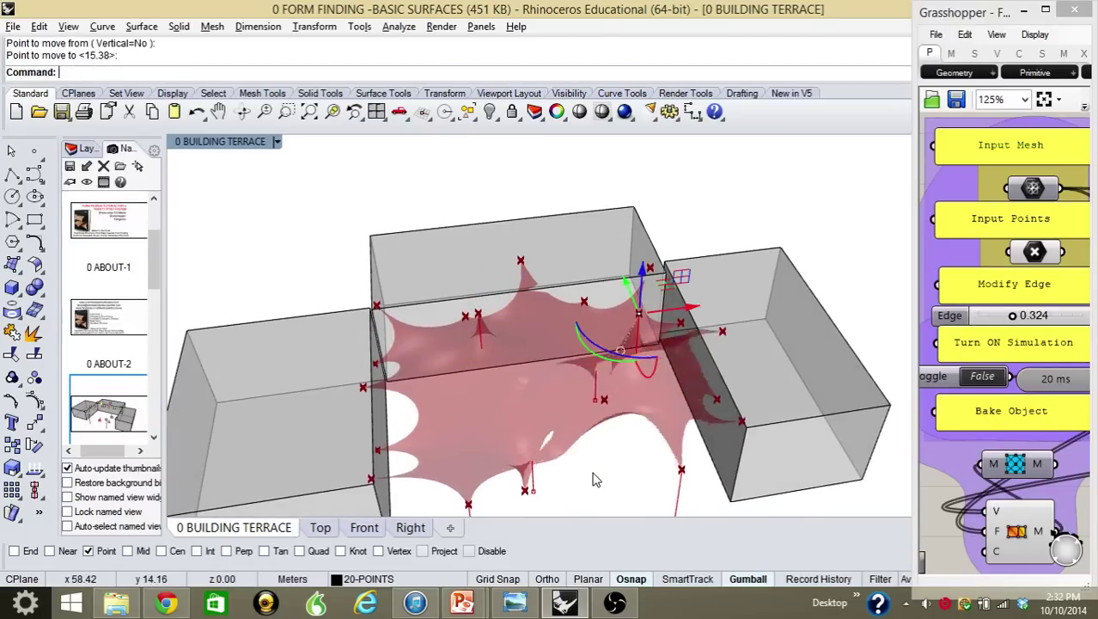
right_click_drag(596, 447, 604, 414)
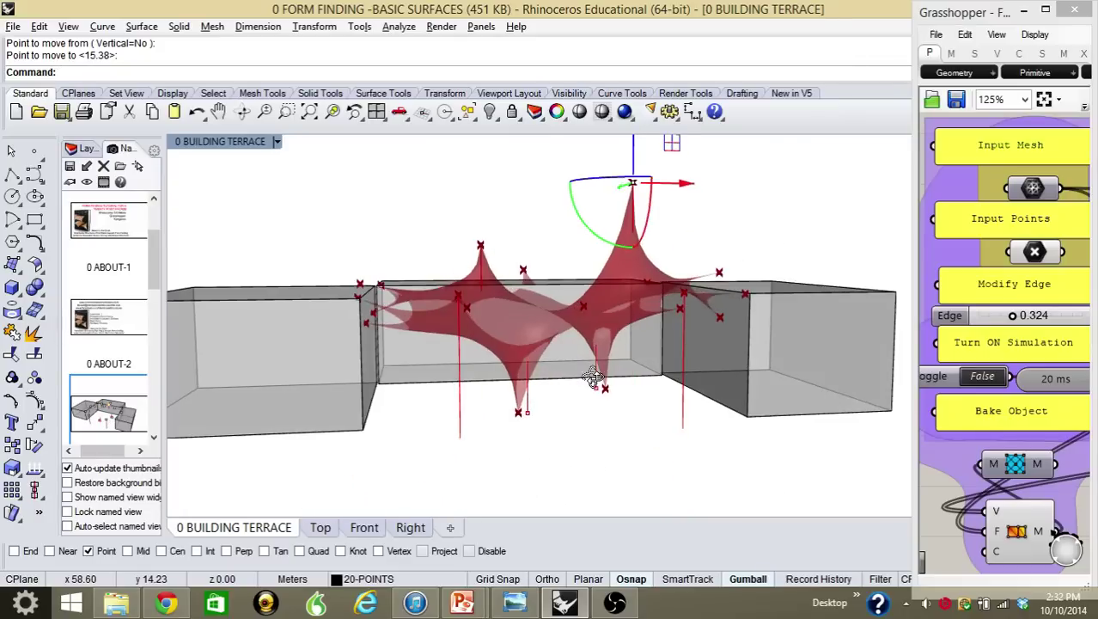
Shift two low membrane points sideways to deepen the inverted cones.
left_click(604, 388)
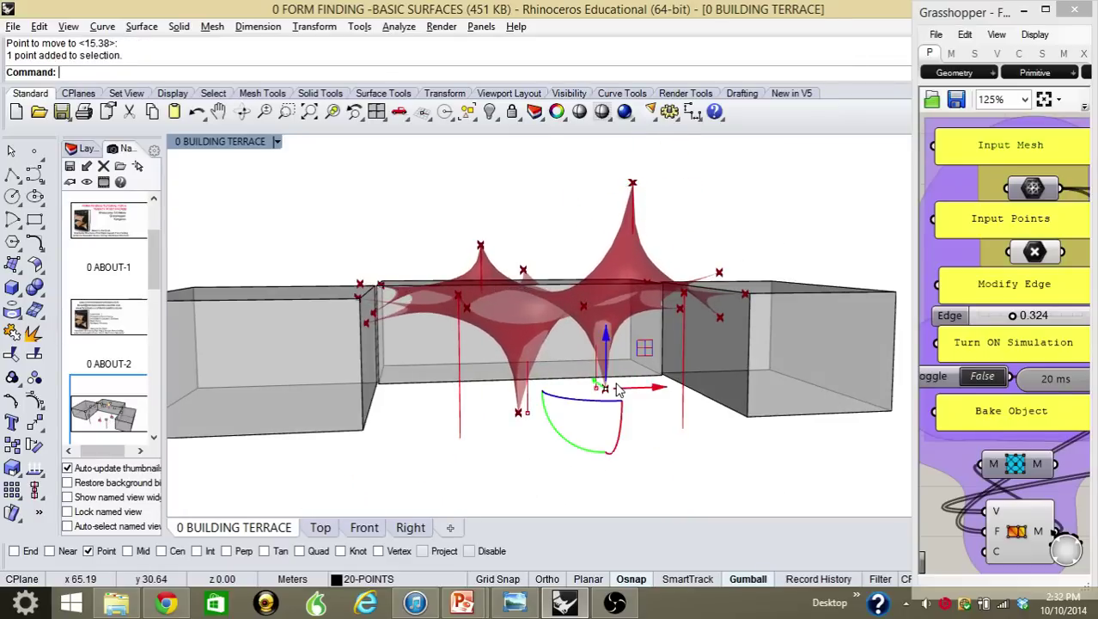
type("M")
key("Return")
left_click(604, 389)
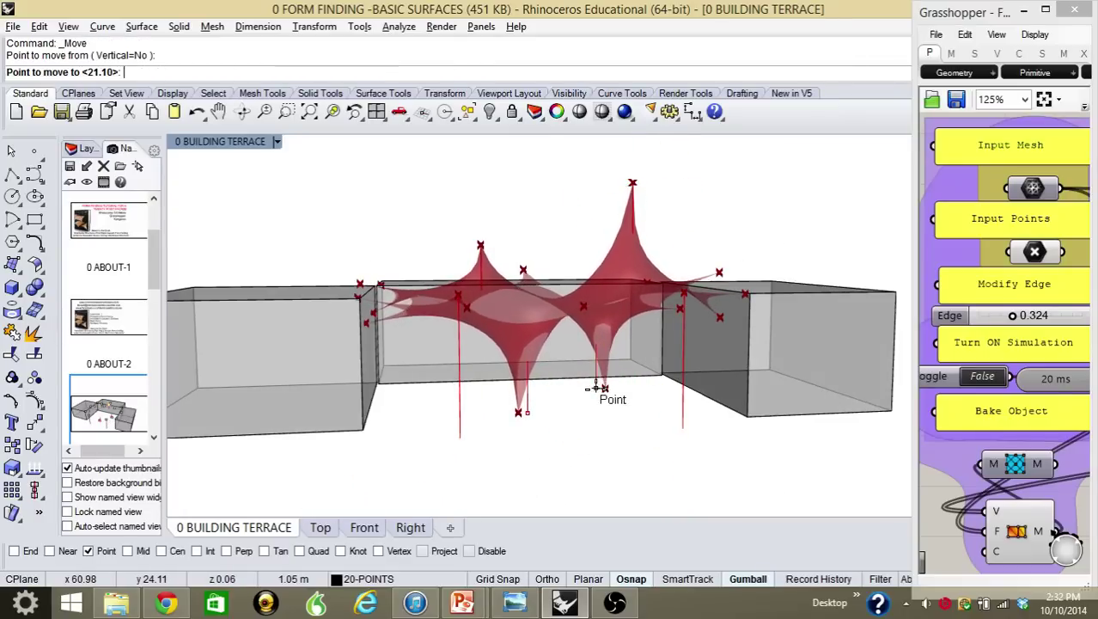
left_click(596, 388)
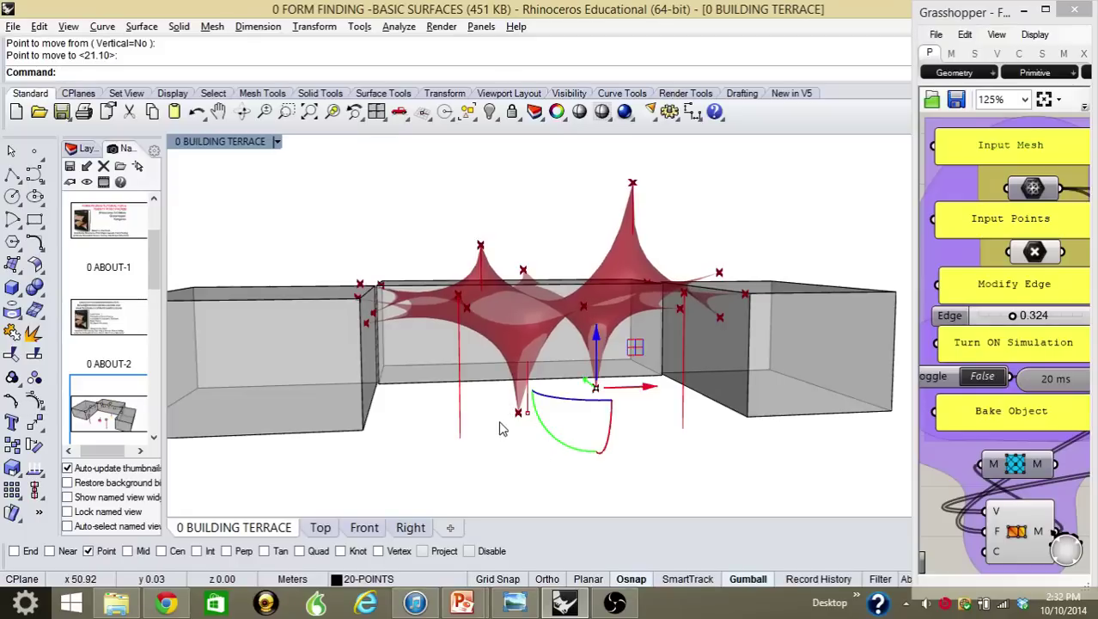
left_click(517, 414)
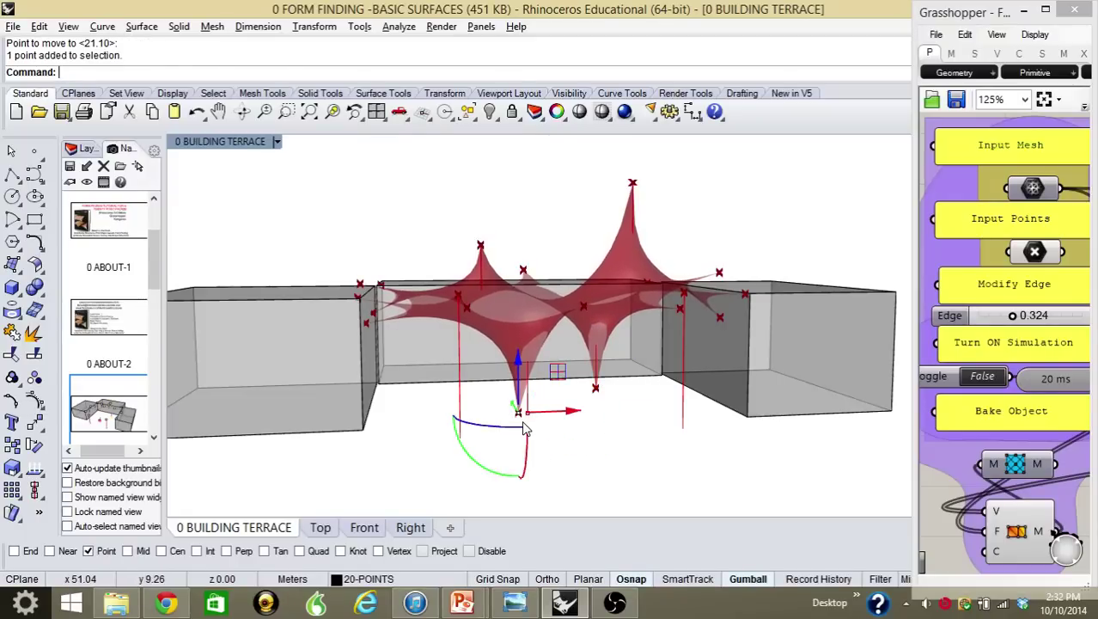
type("M")
key("Return")
left_click(518, 412)
left_click(527, 410)
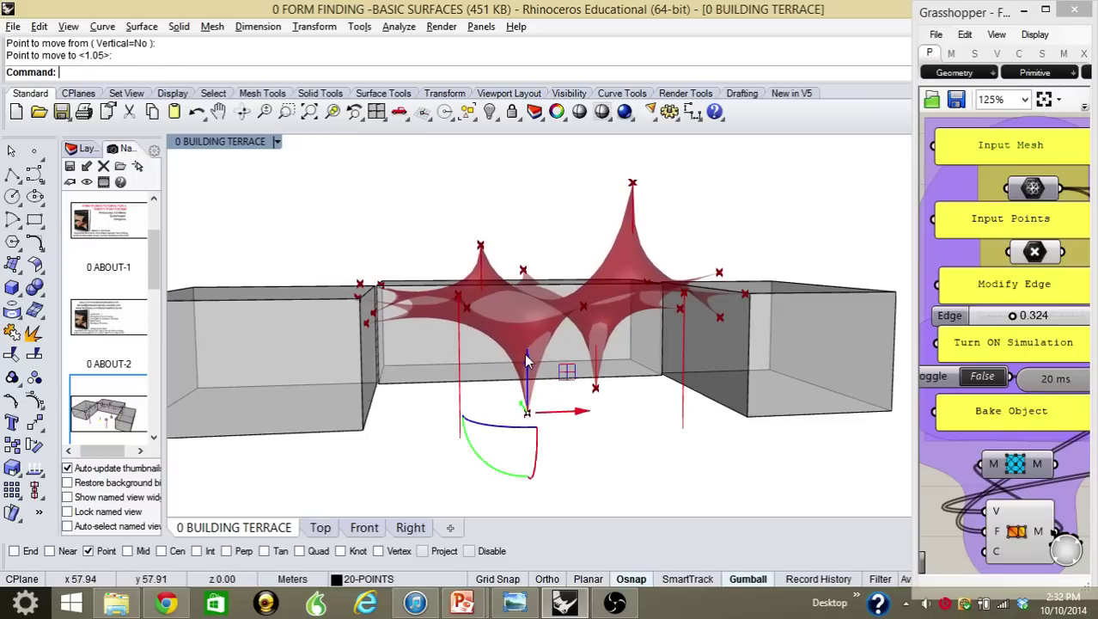
scroll(543, 390, "up", 3)
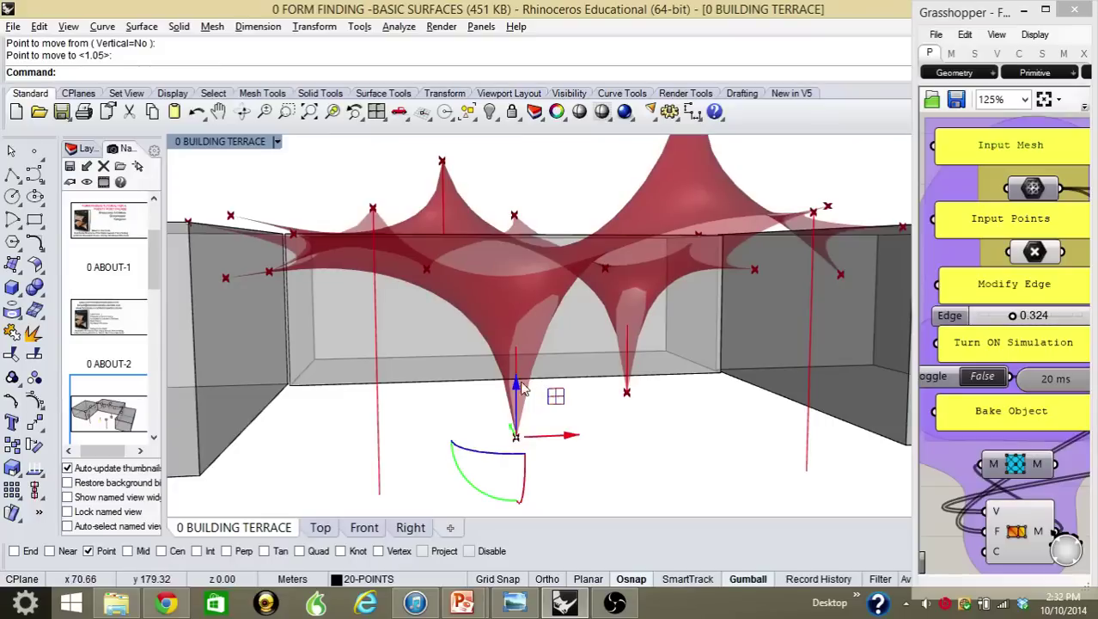
right_click_drag(624, 436, 588, 433)
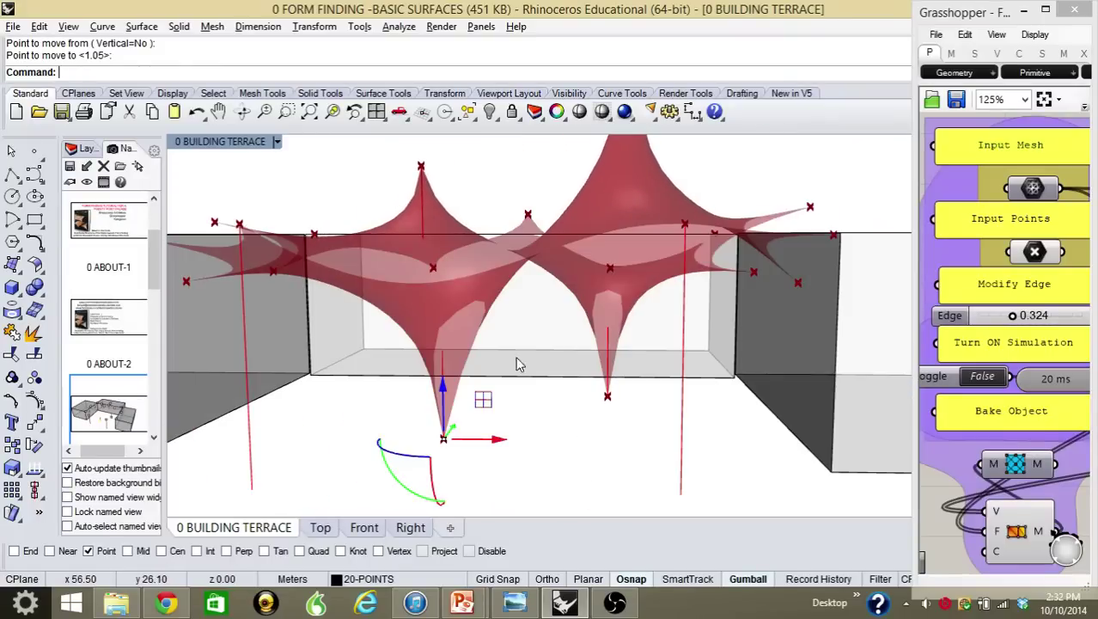
right_click_drag(470, 375, 578, 387)
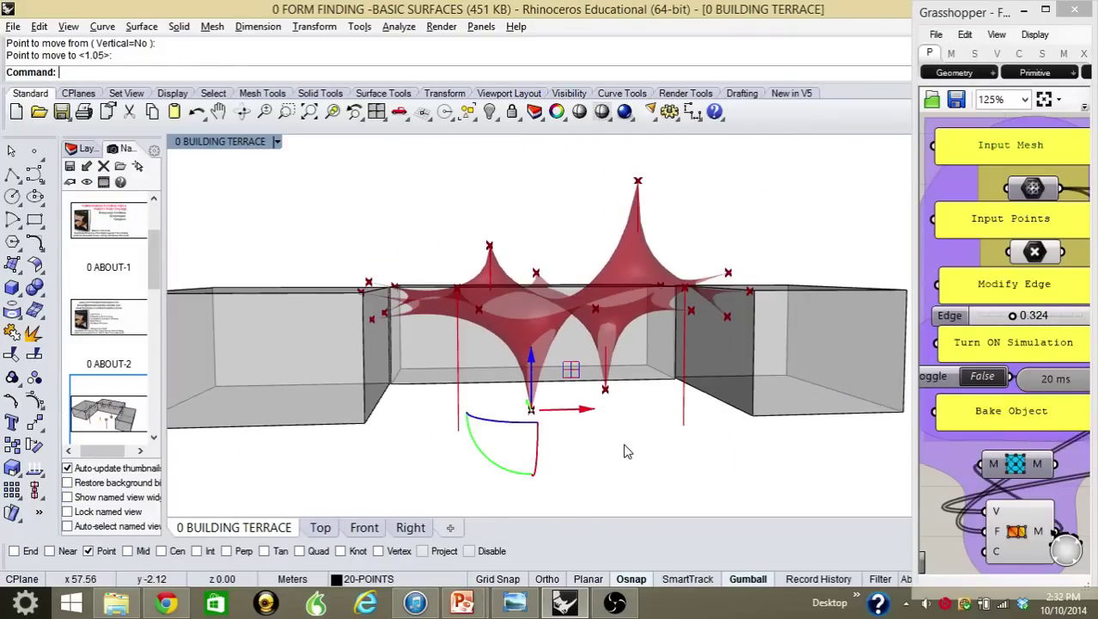
left_click(622, 452)
right_click_drag(606, 318, 554, 318)
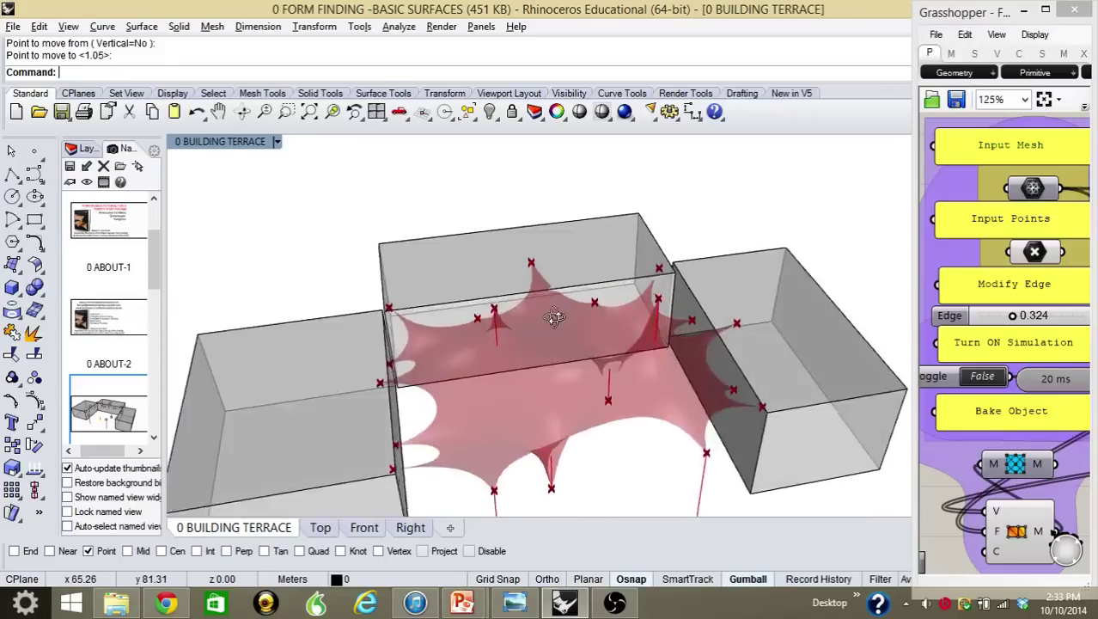
scroll(545, 288, "up", 3)
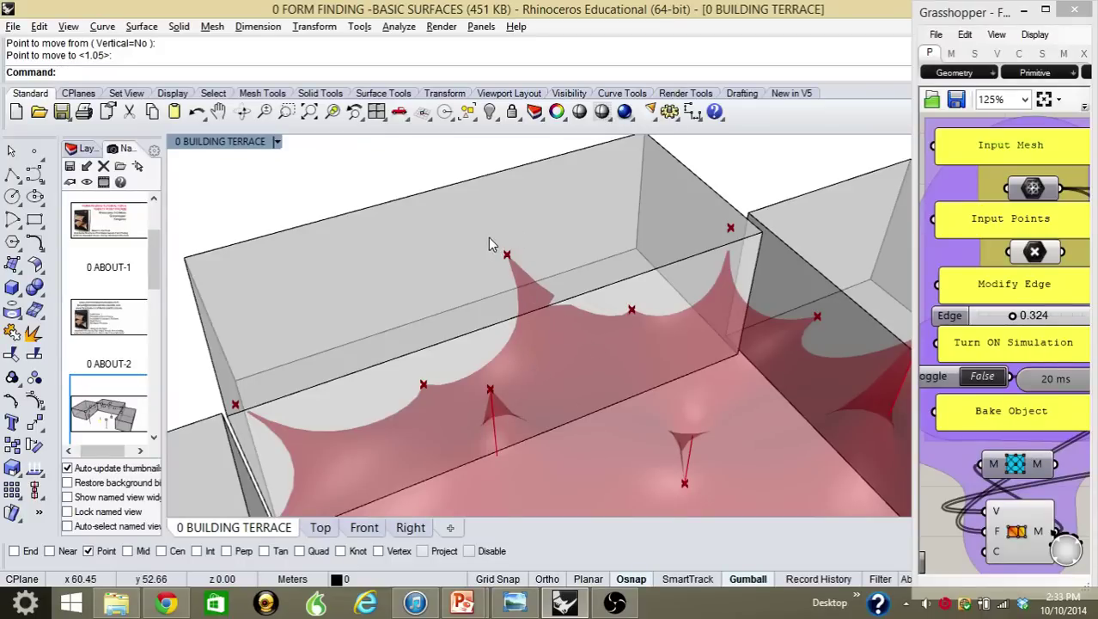
Select a membrane point on the far building and raise it along Z into a second peak.
left_click(515, 268)
mouse_move(507, 217)
left_mouse_down()
mouse_move(485, 218)
mouse_move(525, 256)
mouse_move(509, 230)
left_mouse_up()
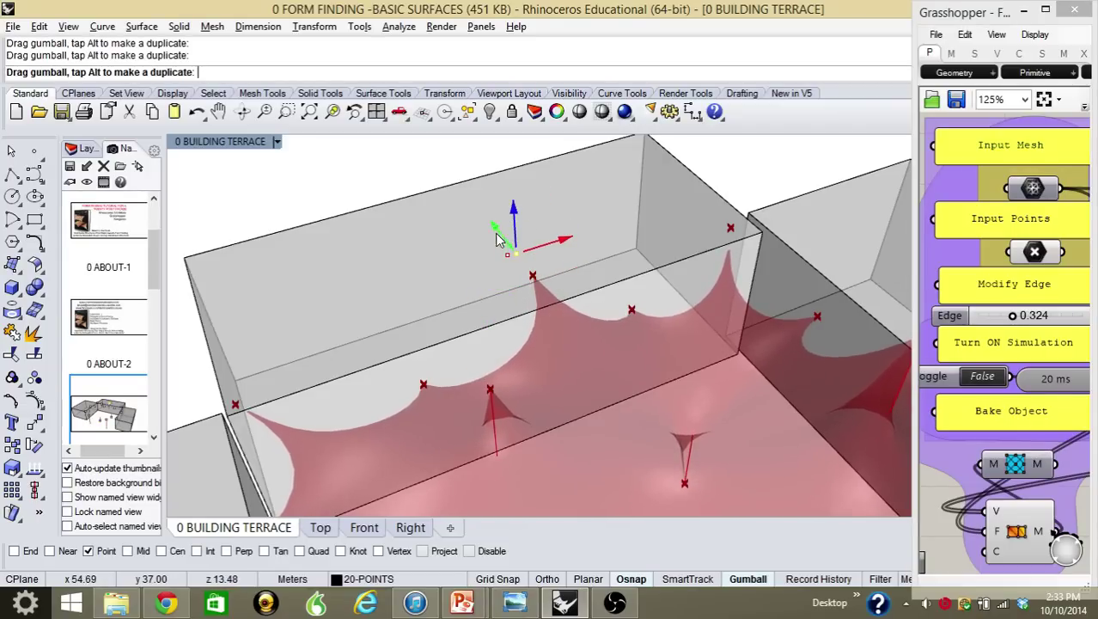
right_click_drag(554, 371, 536, 340)
Orbit around the terrace to inspect the new peak beside the first.
right_click_drag(527, 295, 530, 321, "shift")
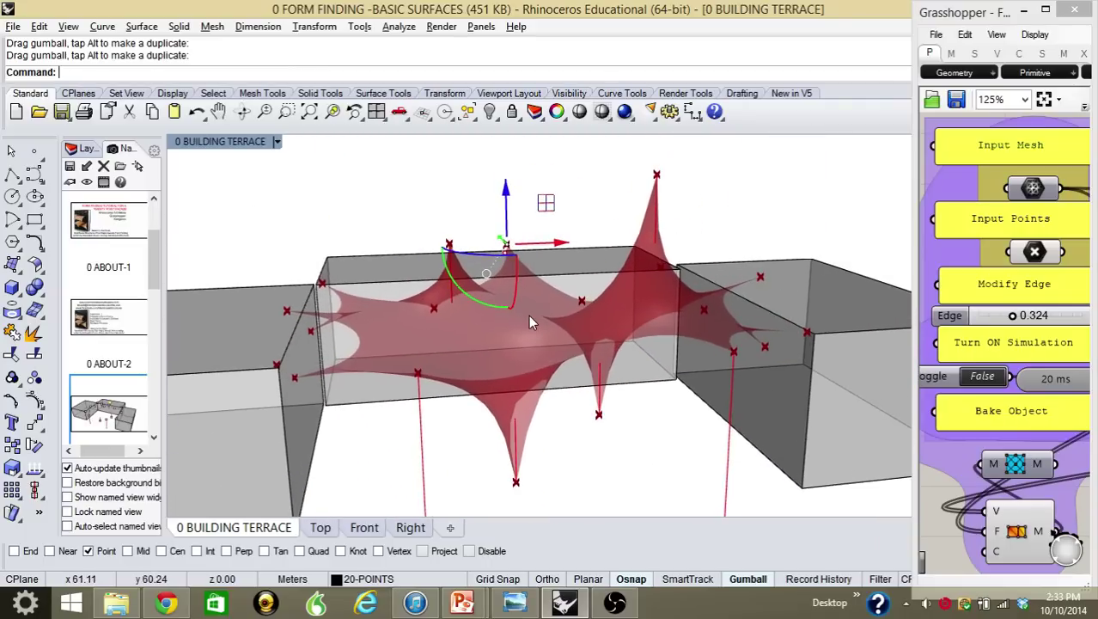
right_click_drag(561, 392, 536, 374)
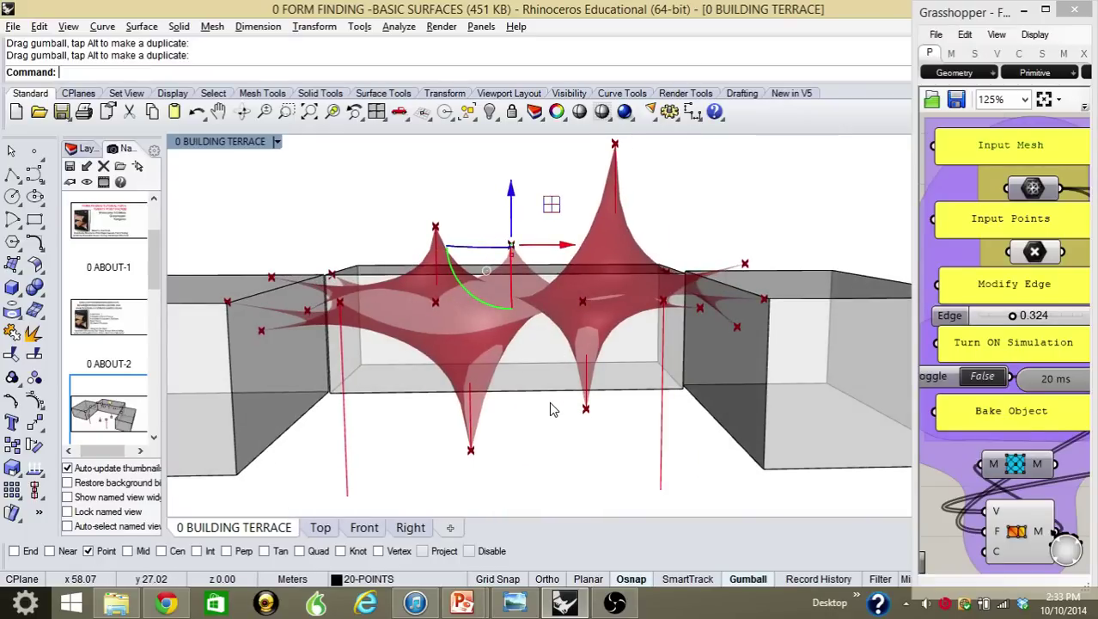
right_click_drag(516, 416, 578, 440)
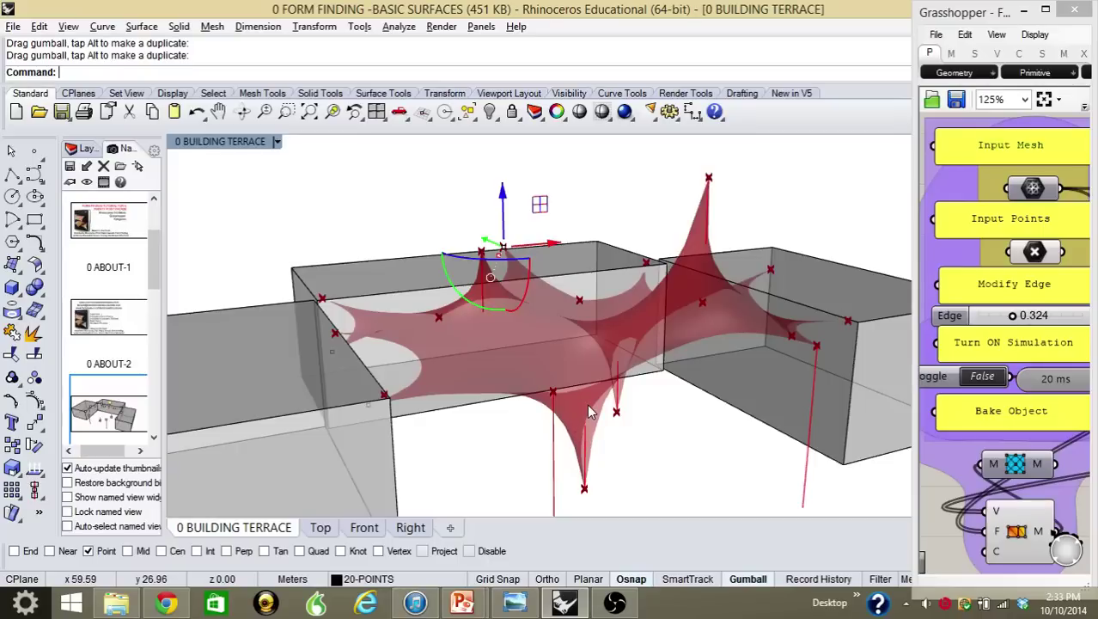
right_click_drag(590, 346, 534, 375)
right_click_drag(427, 330, 485, 339)
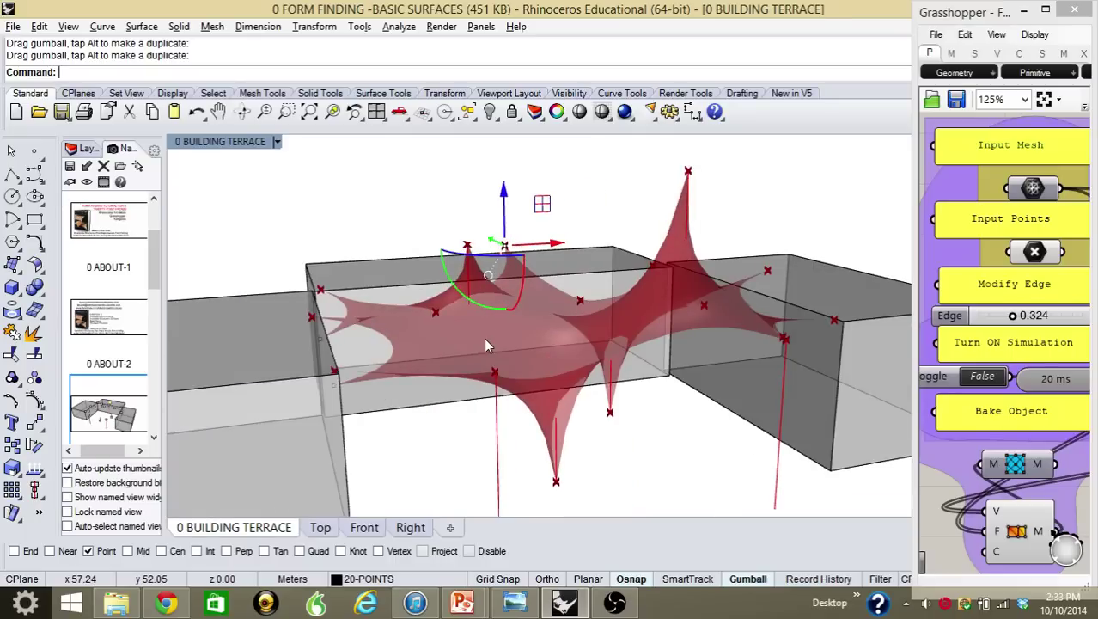
right_click_drag(534, 402, 412, 374)
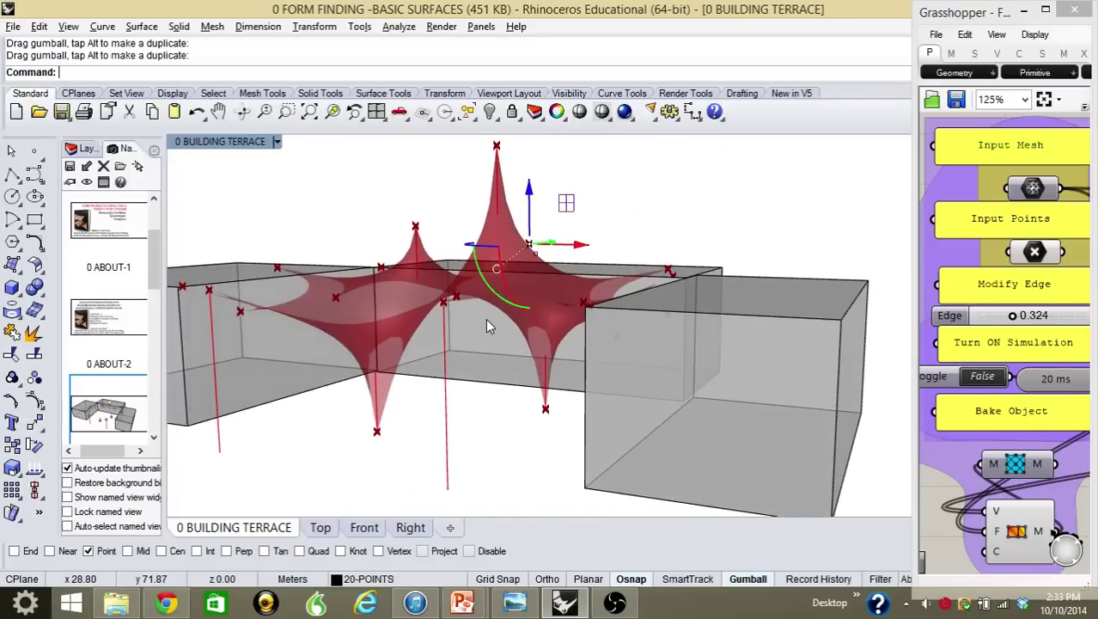
right_click_drag(486, 325, 519, 404)
right_click_drag(523, 347, 505, 322)
right_click_drag(540, 418, 534, 250)
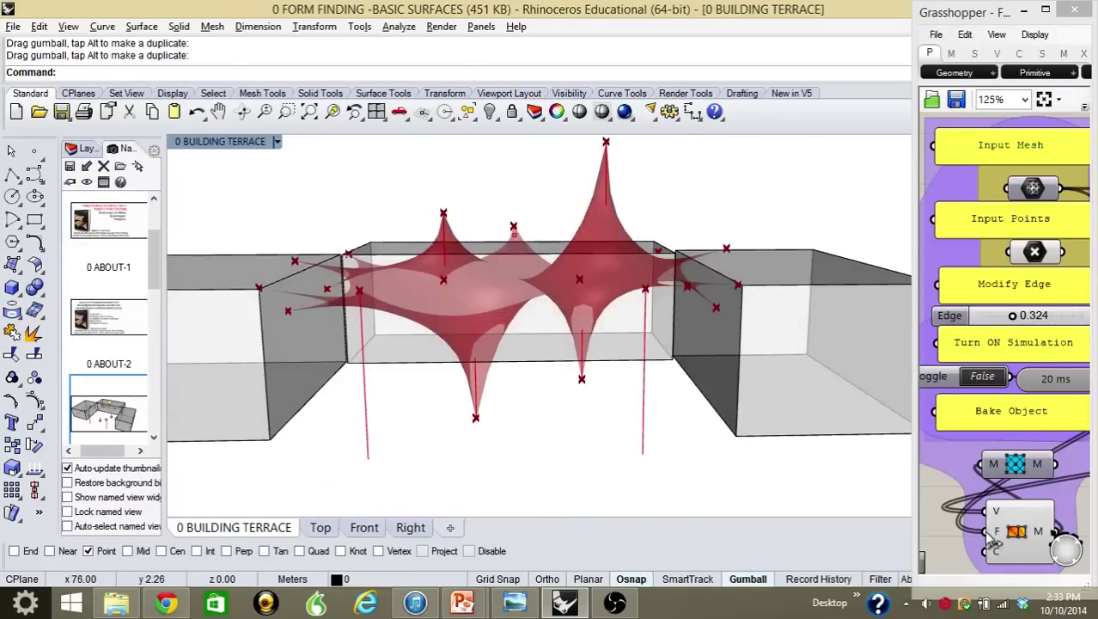
Bake the mesh output component into Rhino, accepting the default attributes.
right_click(1013, 465)
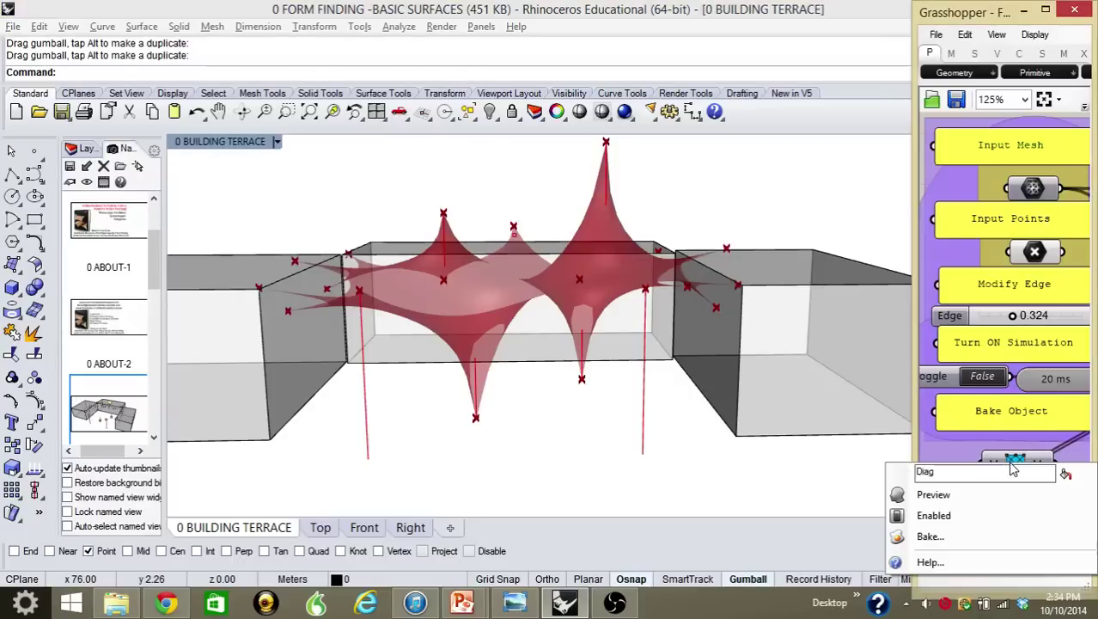
left_click(938, 538)
left_click(957, 566)
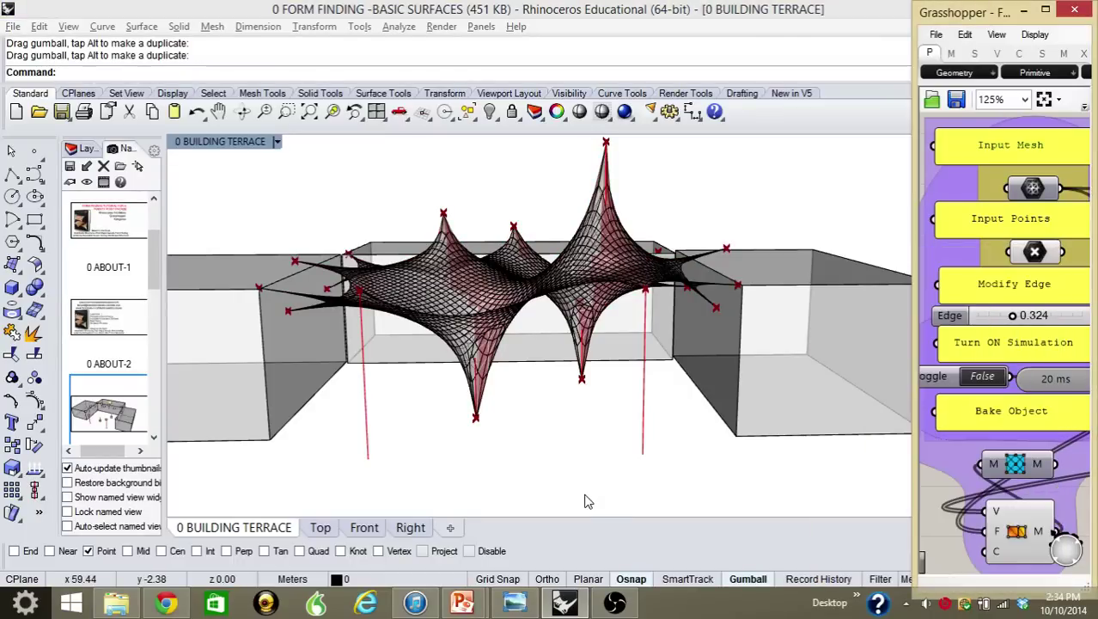
Orbit and zoom around the baked wireframe membrane to inspect it from several angles.
right_click_drag(476, 283, 335, 298)
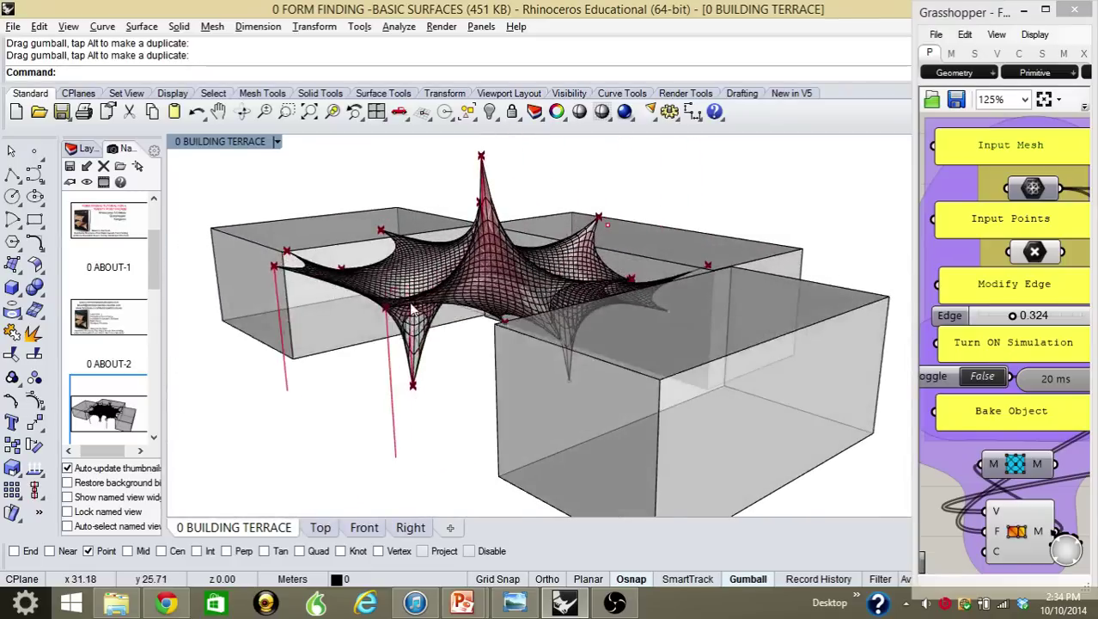
right_click_drag(413, 311, 587, 308)
scroll(515, 373, "down", 3)
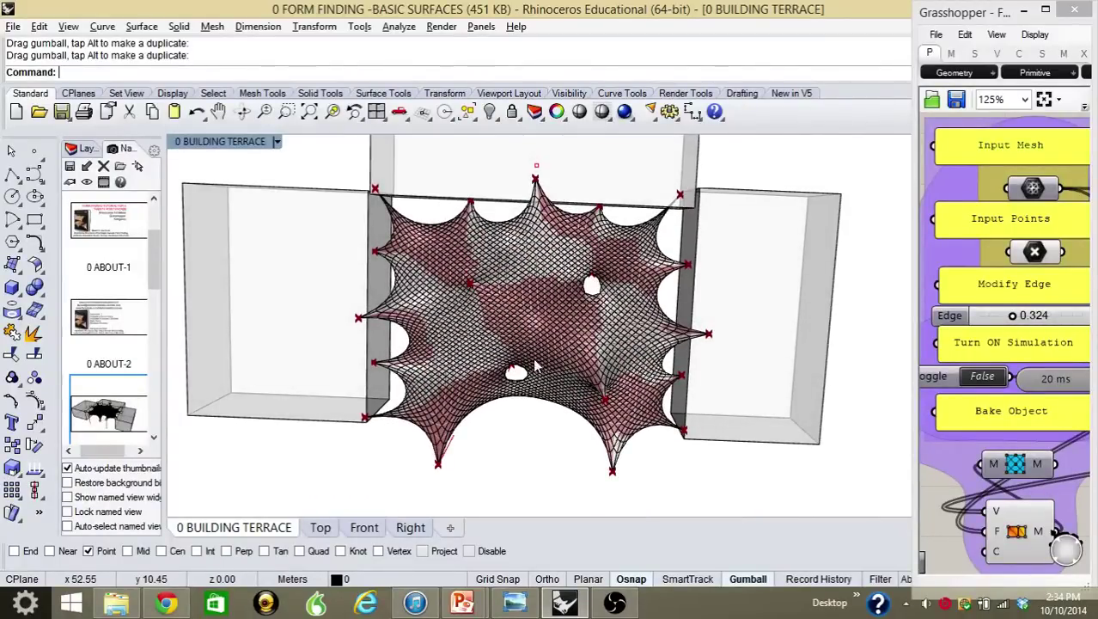
right_click_drag(530, 439, 554, 350)
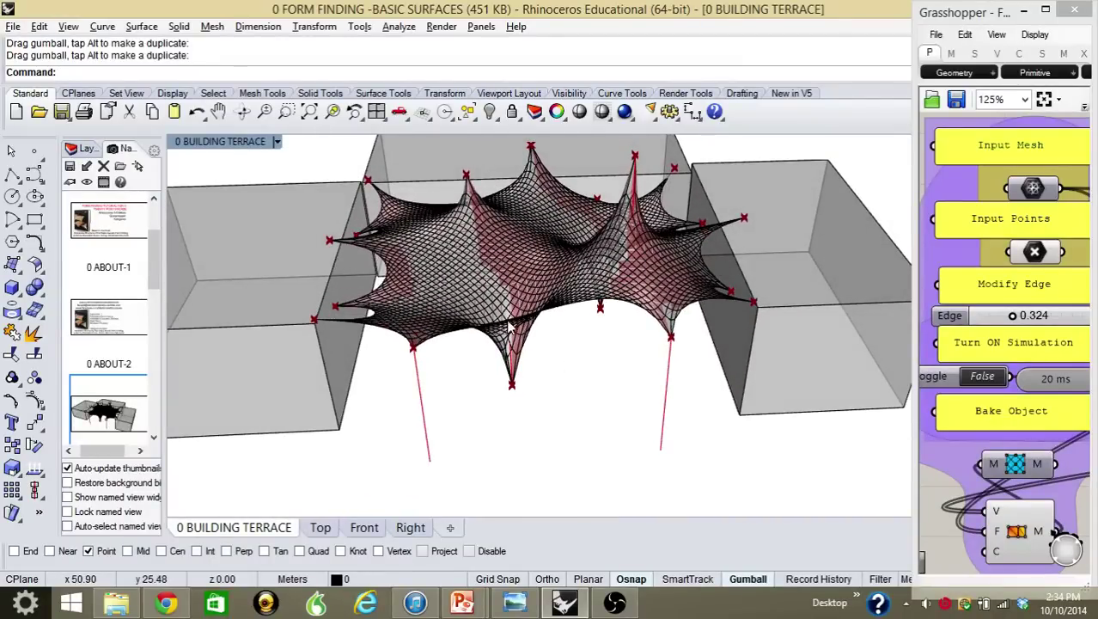
right_click_drag(563, 371, 597, 290)
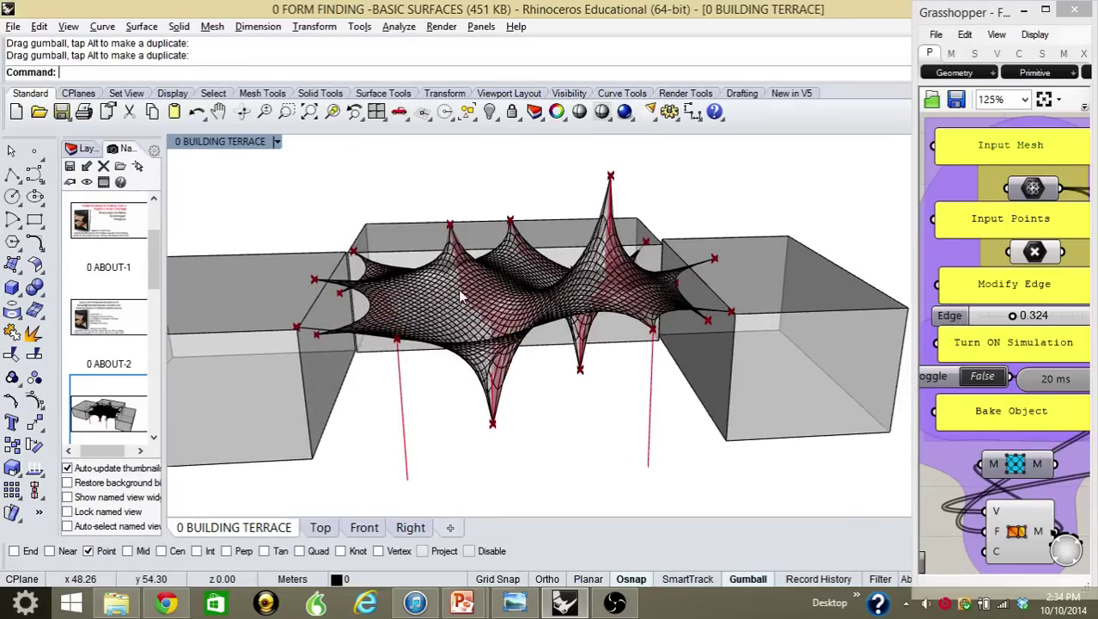
right_click_drag(563, 373, 350, 348)
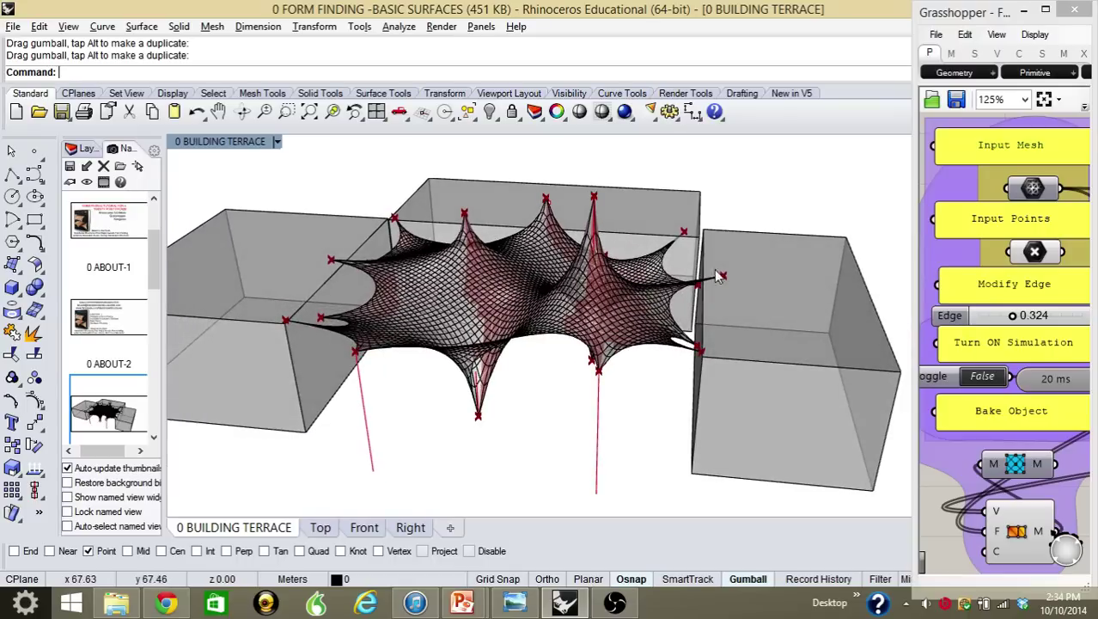
right_click_drag(505, 418, 646, 402)
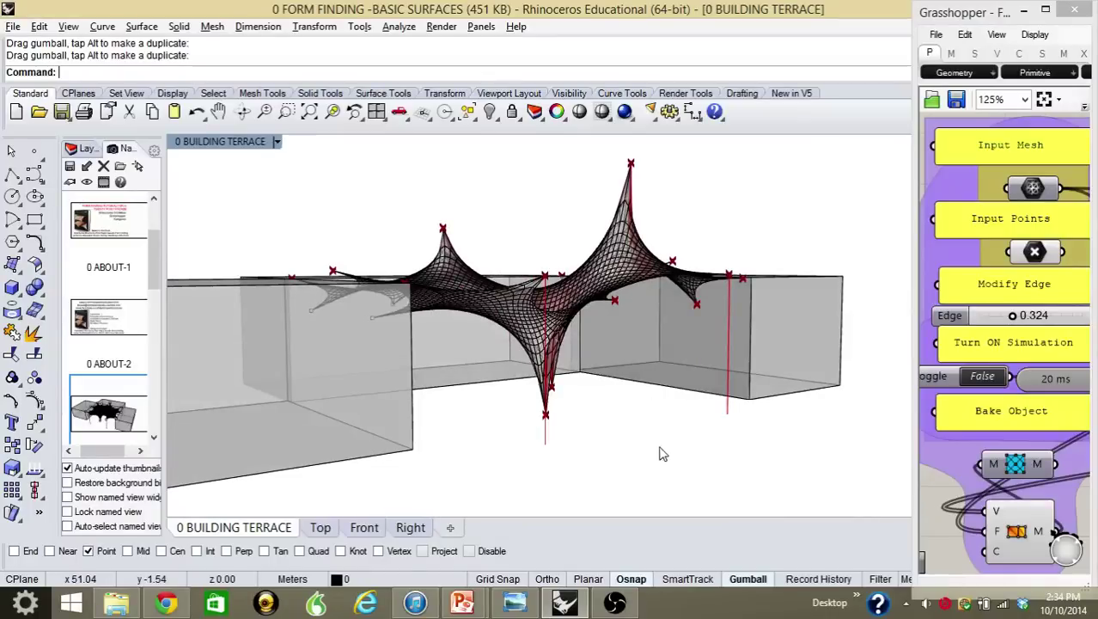
right_click_drag(661, 454, 483, 415)
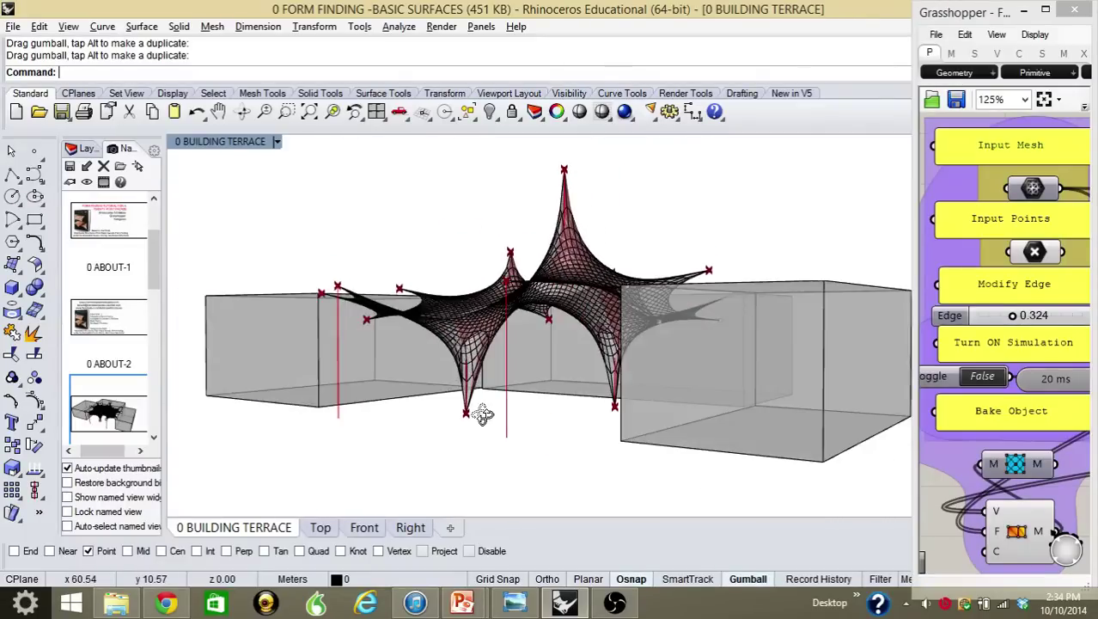
Switch to the 0 ABOUT-2 named view showing the Chapter 1 topics and book.
double_click(127, 321)
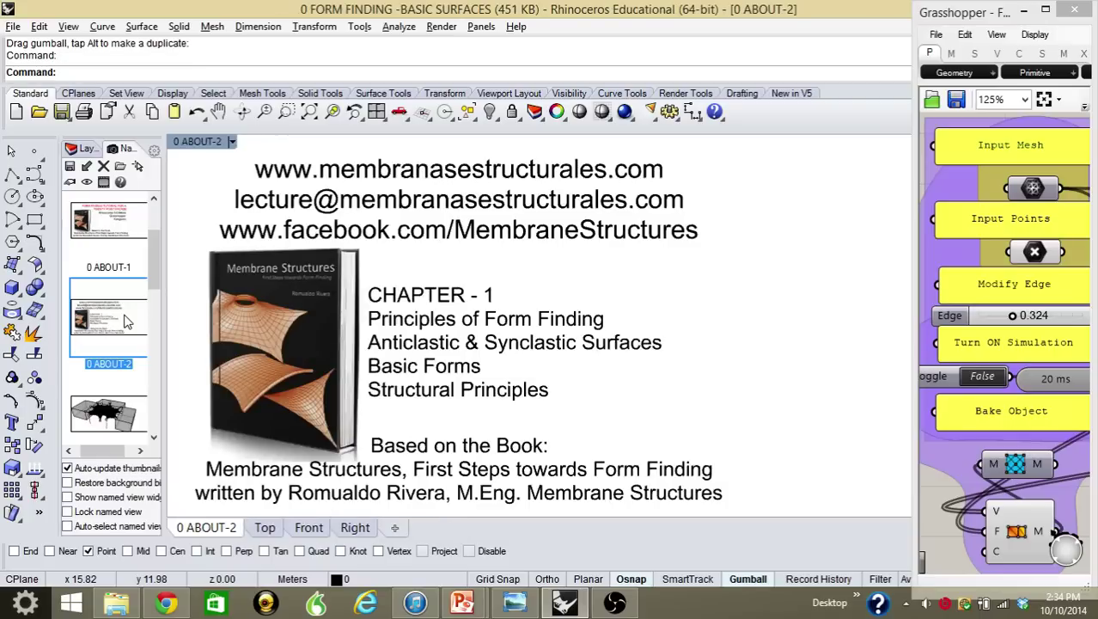